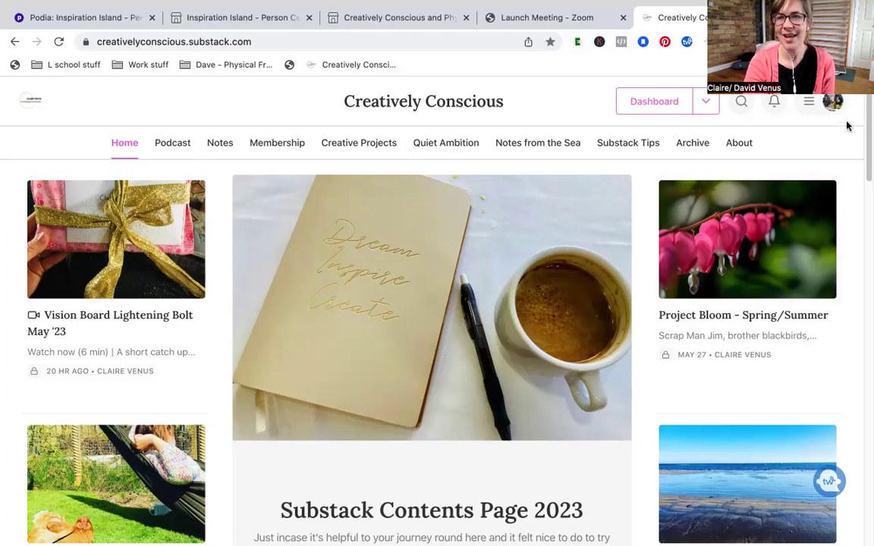
Step: Start a new post from the writer dashboard and assign it to the Creatively Conscious section
{"action": "left_click", "coordinate": [809, 106]}
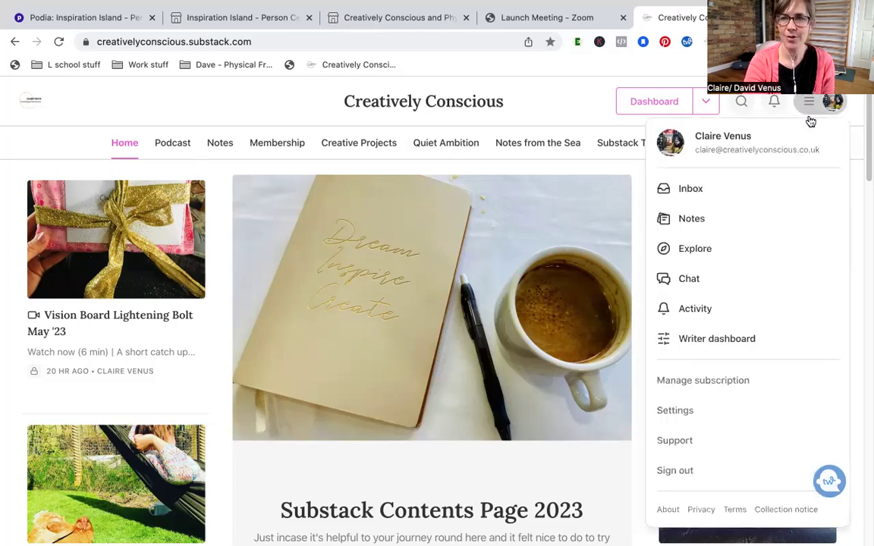
{"action": "left_click", "coordinate": [741, 338]}
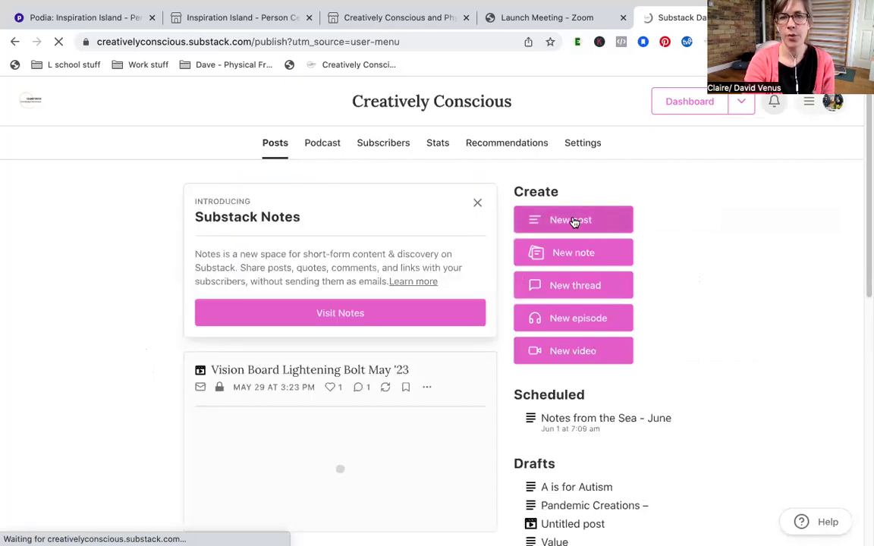
{"action": "left_click", "coordinate": [574, 220]}
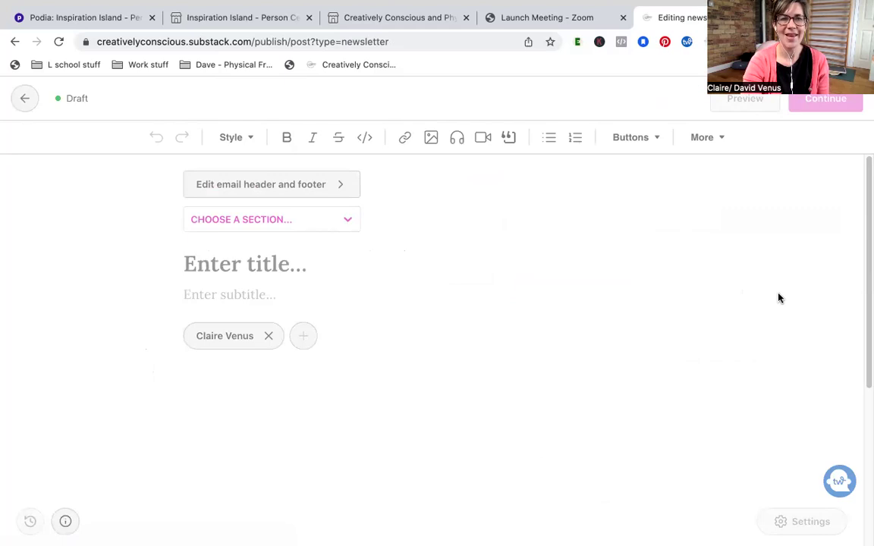
{"action": "left_click", "coordinate": [332, 220]}
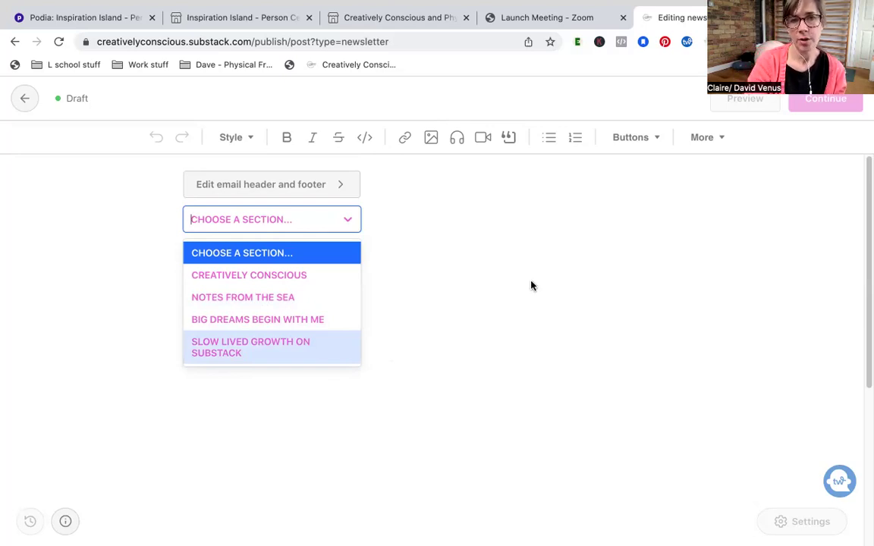
{"action": "left_click", "coordinate": [285, 276]}
Step: Give the post the title "Writing on the internet today" and the subtitle "Lovely lovely subtitle"
{"action": "left_click", "coordinate": [298, 256]}
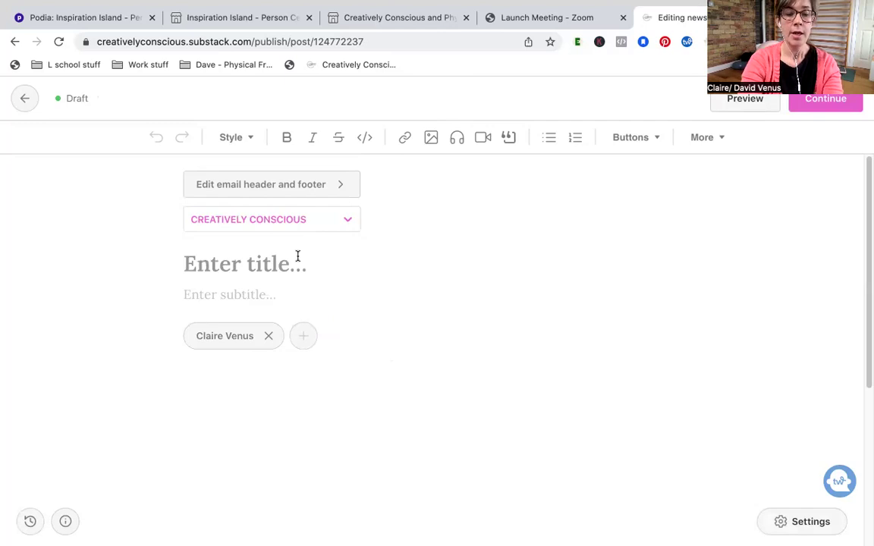
{"action": "type", "text": "Writi"}
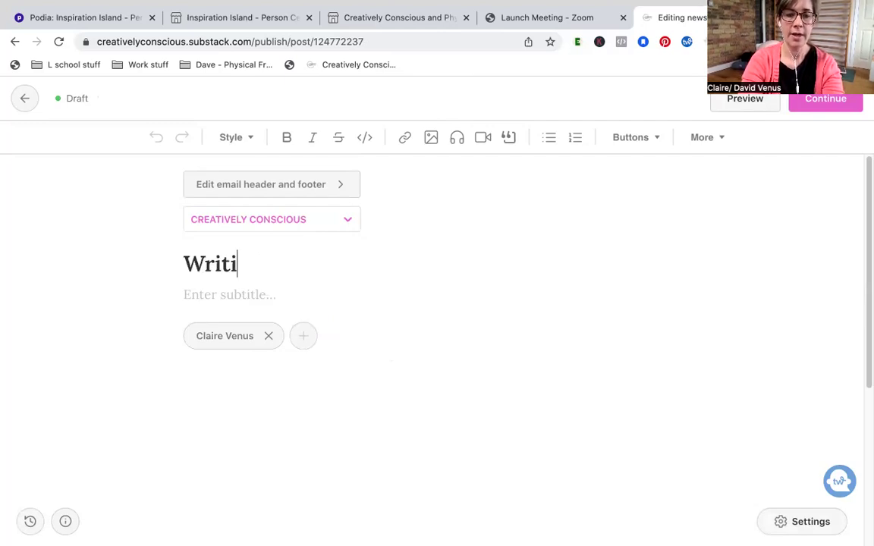
{"action": "type", "text": "ng on the inte"}
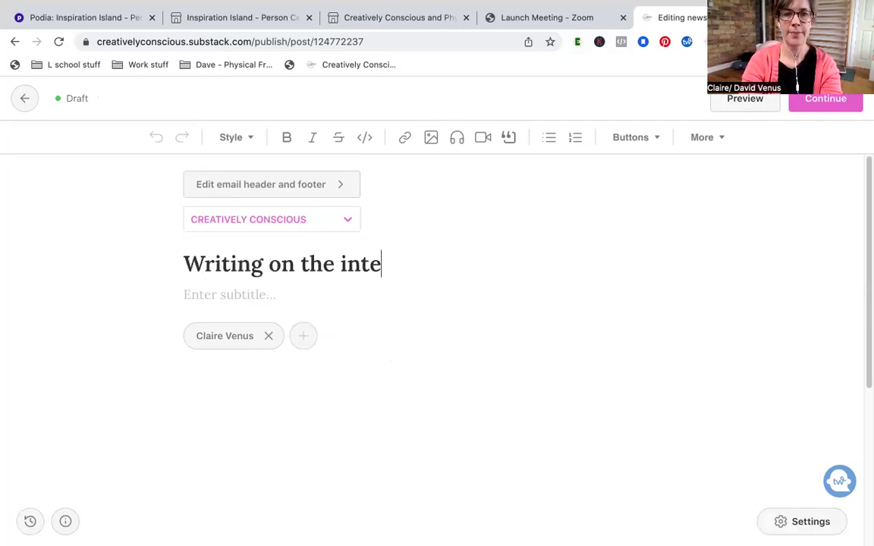
{"action": "type", "text": "rnet today"}
{"action": "left_click", "coordinate": [275, 290]}
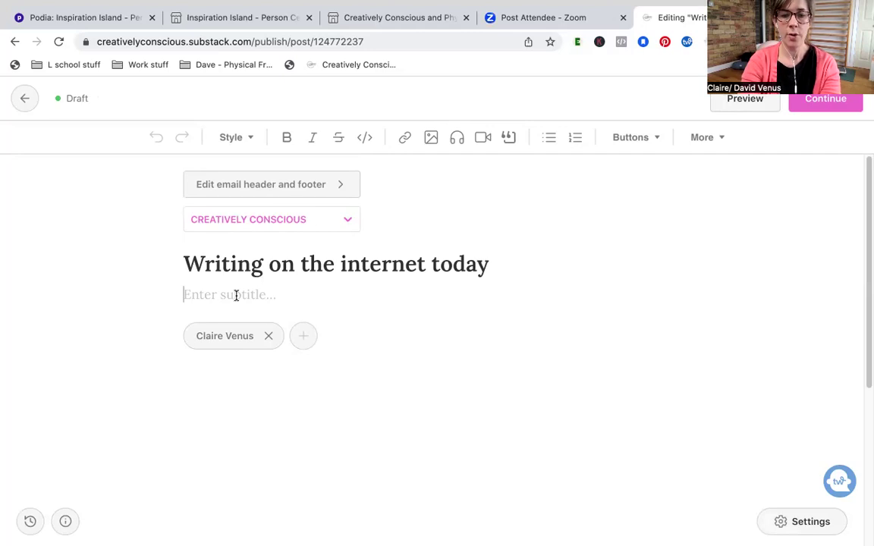
{"action": "type", "text": "Lovely lovely "}
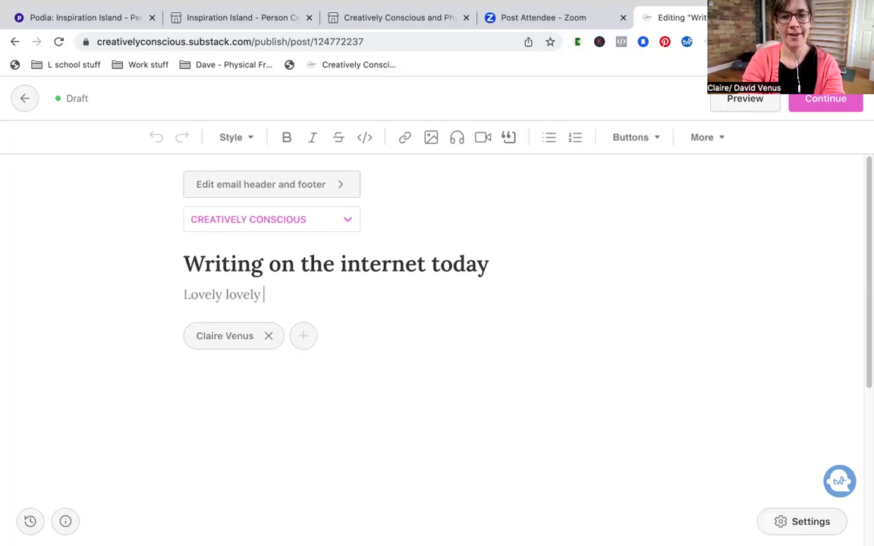
{"action": "type", "text": "subtitle"}
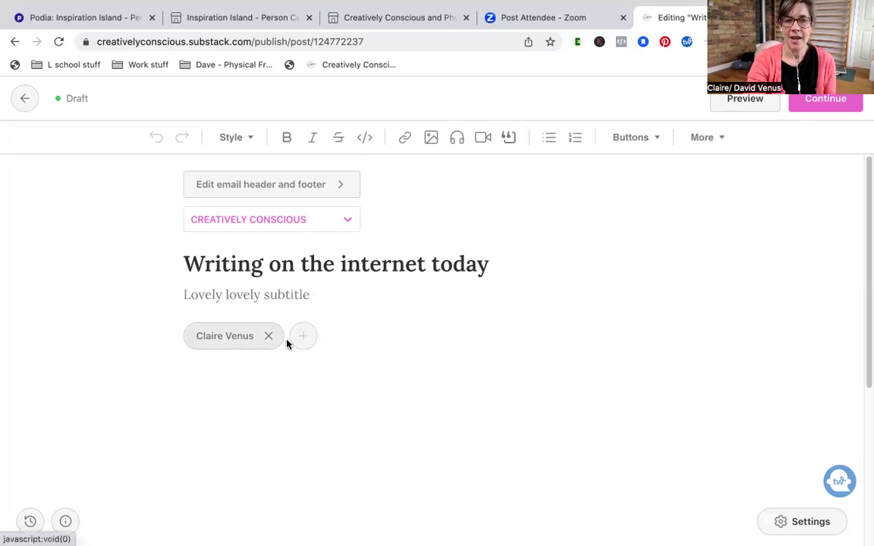
Step: View the options for adding a guest byline to the post, and return to the empty body
{"action": "left_click", "coordinate": [307, 342]}
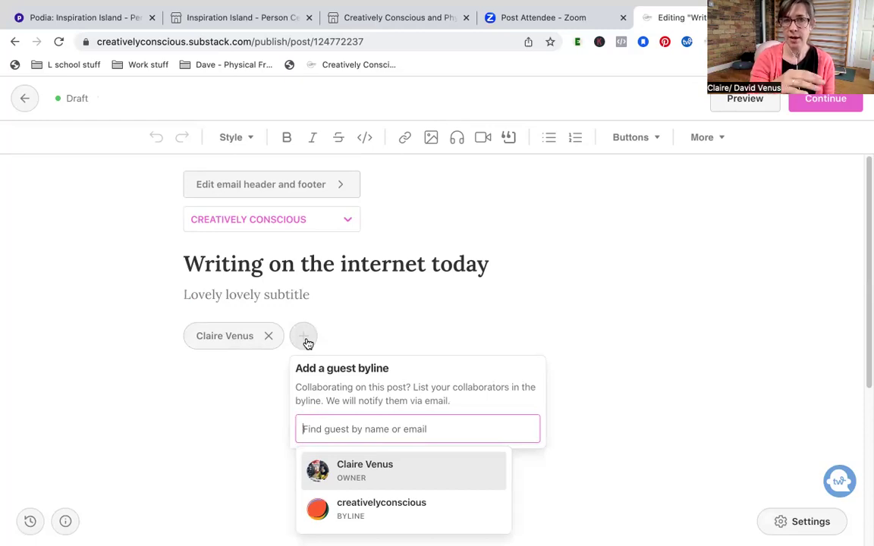
{"action": "left_click", "coordinate": [223, 387]}
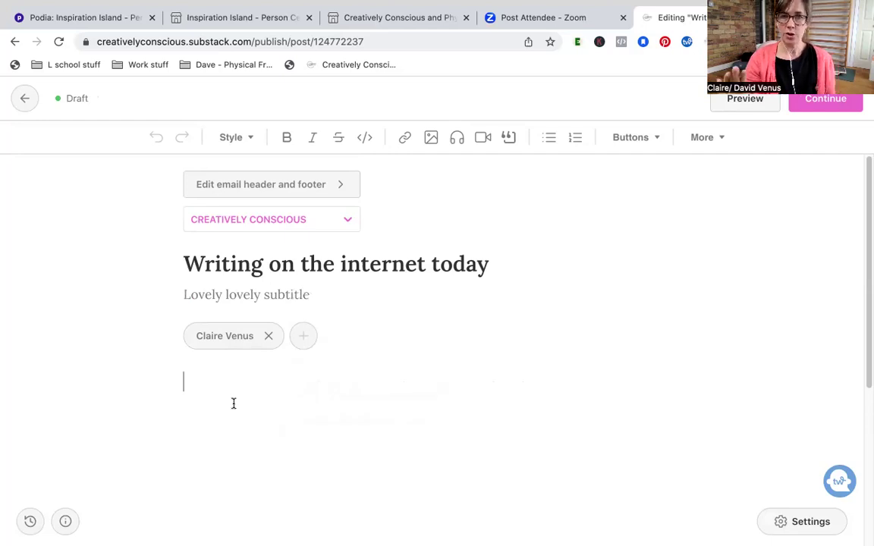
Step: Write "Title" as the first line of the post body and format it as Heading 1
{"action": "type", "text": "Th"}
{"action": "key", "text": "BackSpace"}
{"action": "type", "text": "le"}
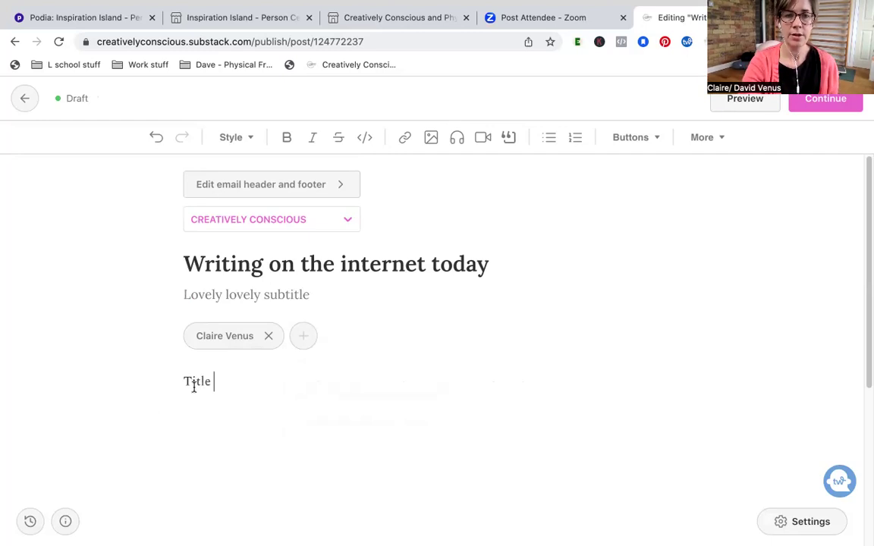
{"action": "double_click", "coordinate": [196, 381]}
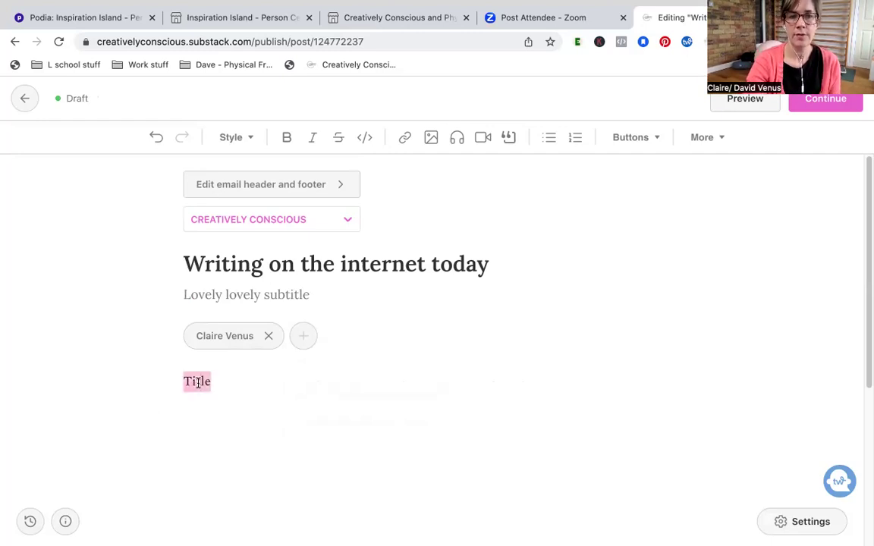
{"action": "left_click", "coordinate": [242, 137]}
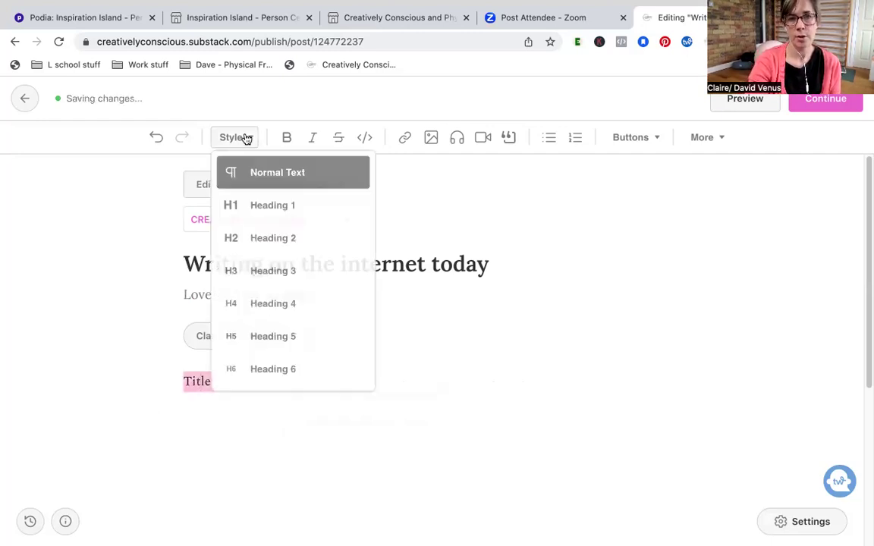
{"action": "left_click", "coordinate": [273, 217]}
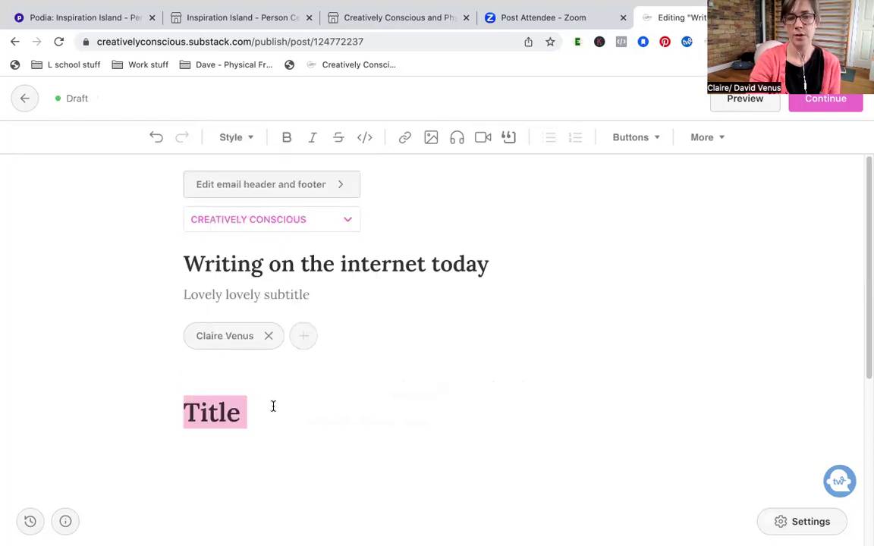
Step: Add a normal text line reading "hello" beneath the "Title" heading, followed by a new line
{"action": "left_click", "coordinate": [250, 411]}
{"action": "key", "text": "Return"}
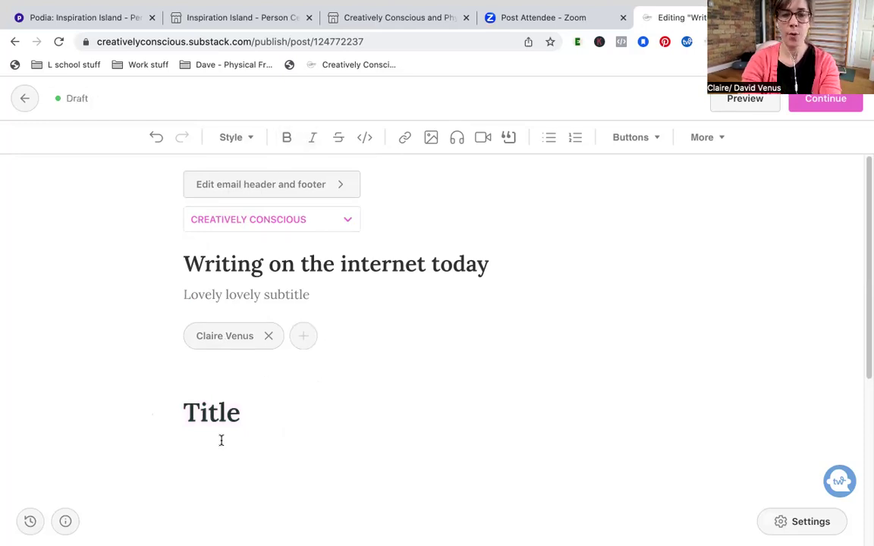
{"action": "type", "text": "hello"}
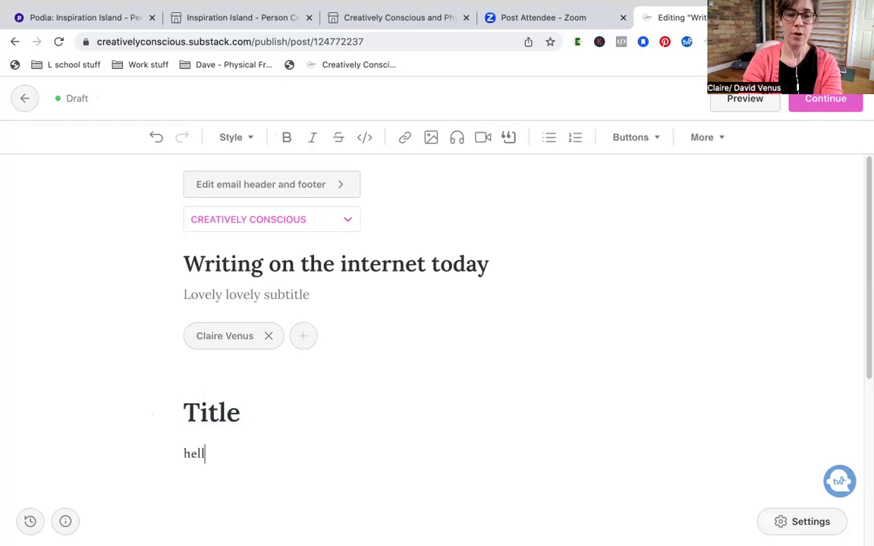
{"action": "key", "text": "Return"}
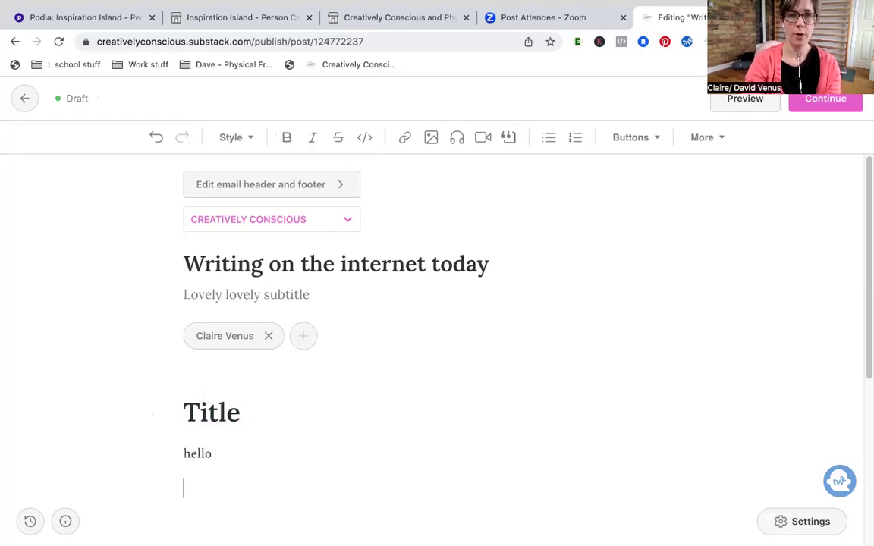
Step: Try bold on the word "hello", apply italics, and remove the bold so only italics are kept
{"action": "double_click", "coordinate": [198, 453]}
{"action": "left_click", "coordinate": [288, 139]}
{"action": "left_click", "coordinate": [314, 141]}
{"action": "left_click", "coordinate": [286, 140]}
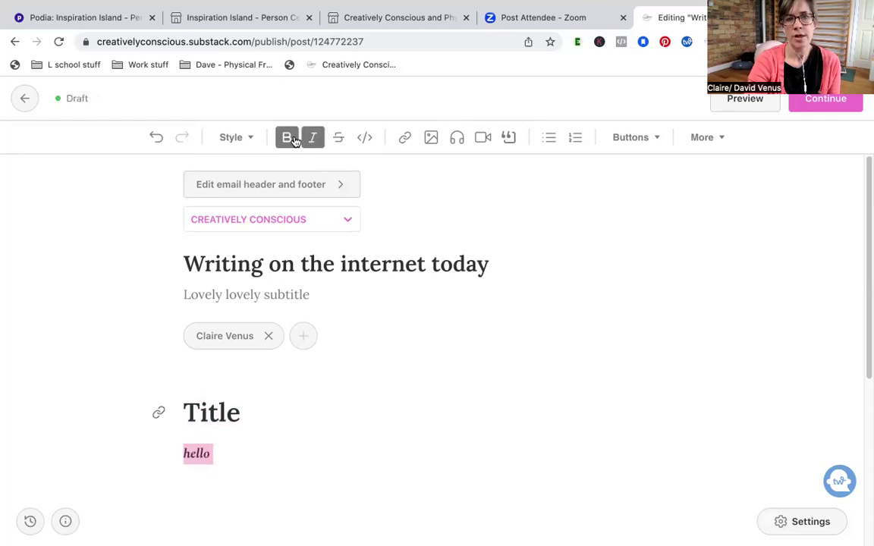
Step: Search the stock photos for "writer" and insert the gold fountain pen photo below the "hello" line
{"action": "left_click", "coordinate": [221, 454]}
{"action": "key", "text": "Return"}
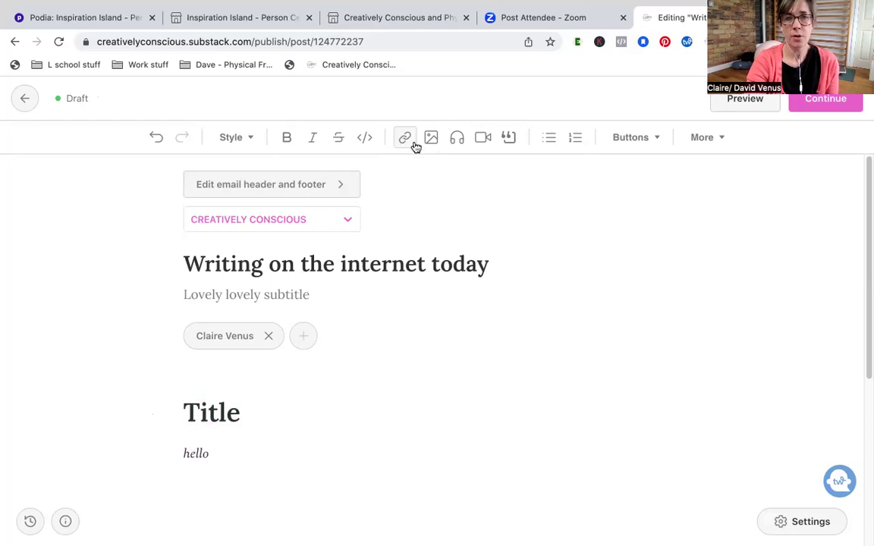
{"action": "left_click", "coordinate": [431, 140]}
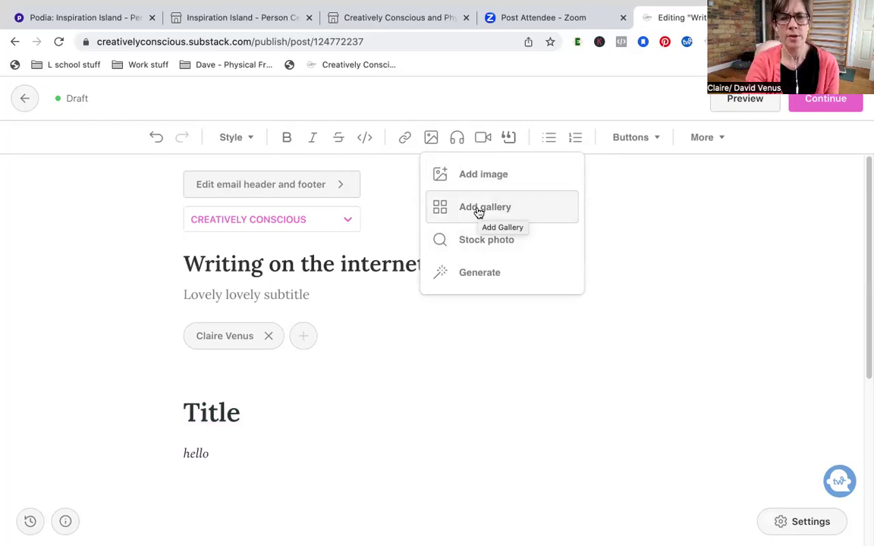
{"action": "left_click", "coordinate": [513, 244]}
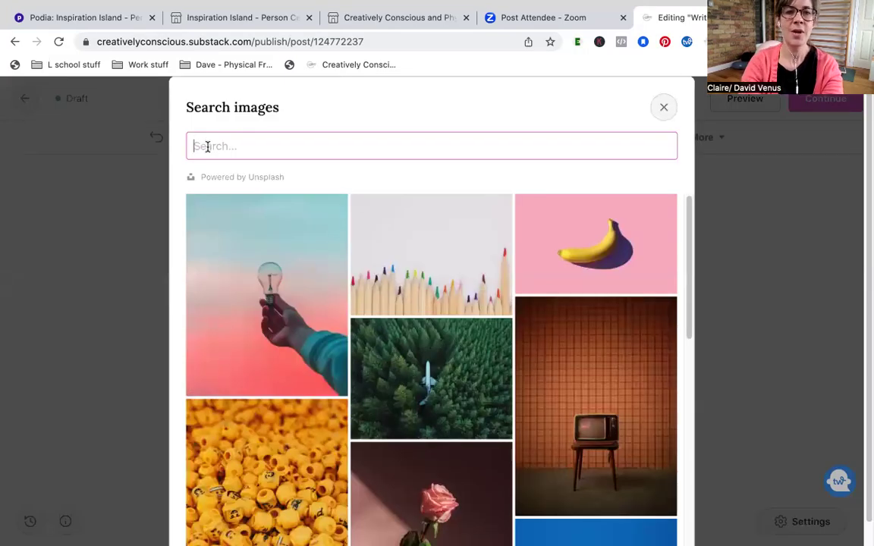
{"action": "type", "text": "writer"}
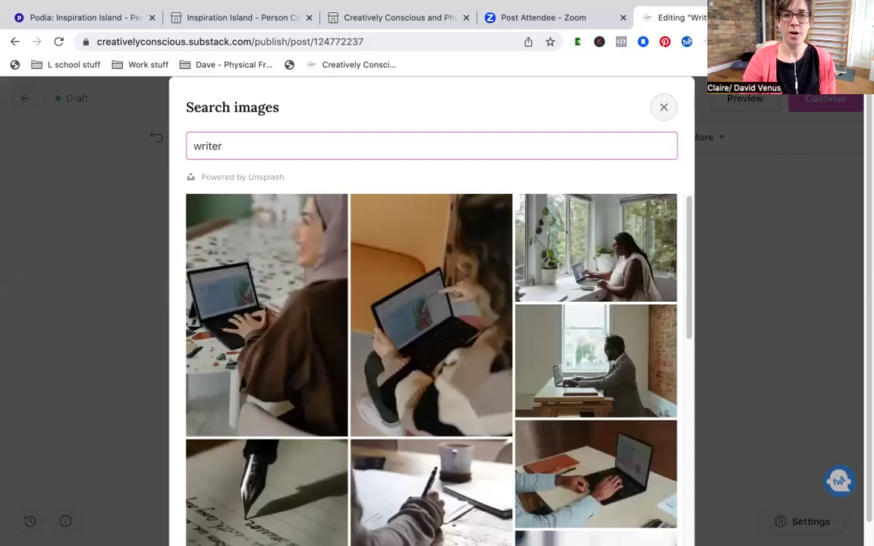
{"action": "scroll", "coordinate": [422, 280], "scroll_direction": "down", "scroll_amount": 2}
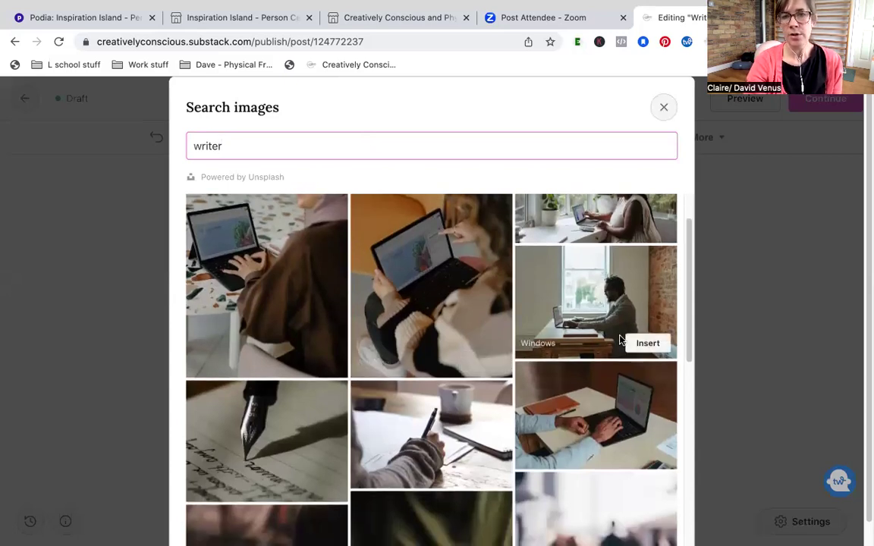
{"action": "scroll", "coordinate": [619, 339], "scroll_direction": "down", "scroll_amount": 5}
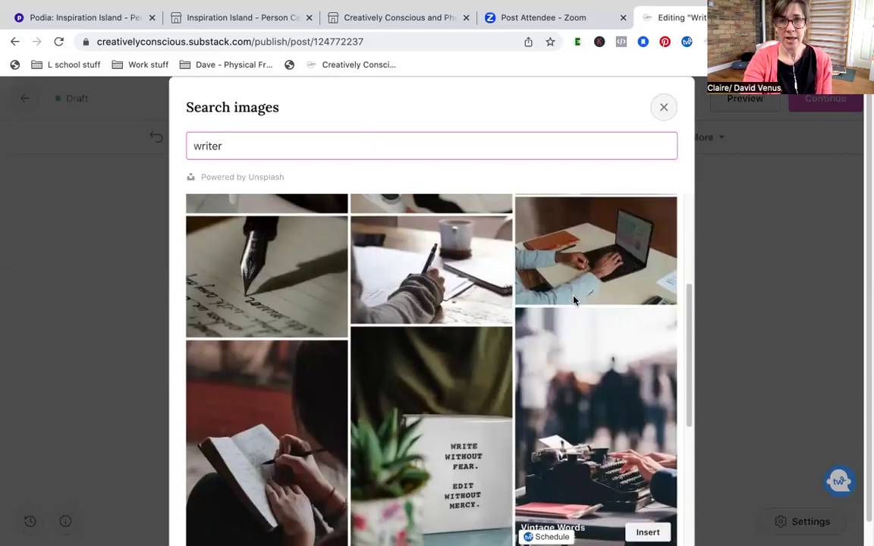
{"action": "scroll", "coordinate": [446, 294], "scroll_direction": "down", "scroll_amount": 2}
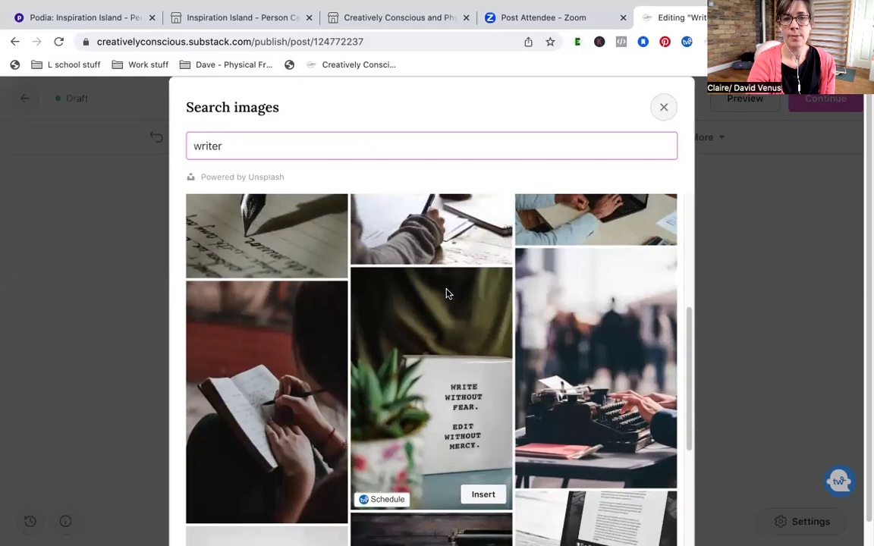
{"action": "scroll", "coordinate": [446, 294], "scroll_direction": "down", "scroll_amount": 6}
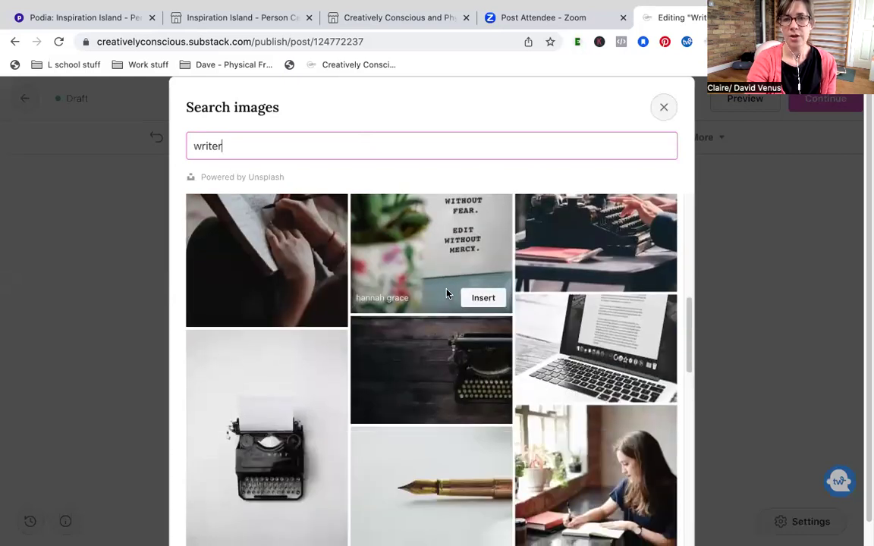
{"action": "scroll", "coordinate": [446, 294], "scroll_direction": "down", "scroll_amount": 6}
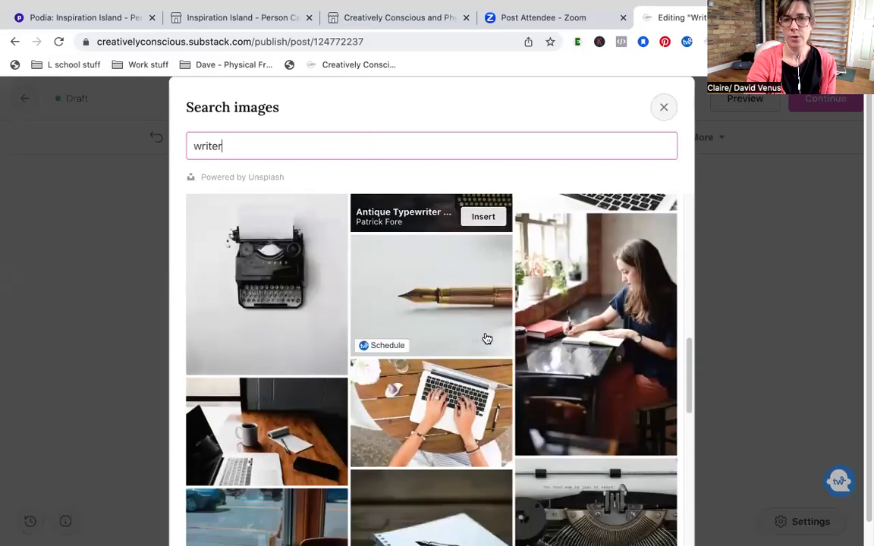
{"action": "left_click", "coordinate": [483, 341]}
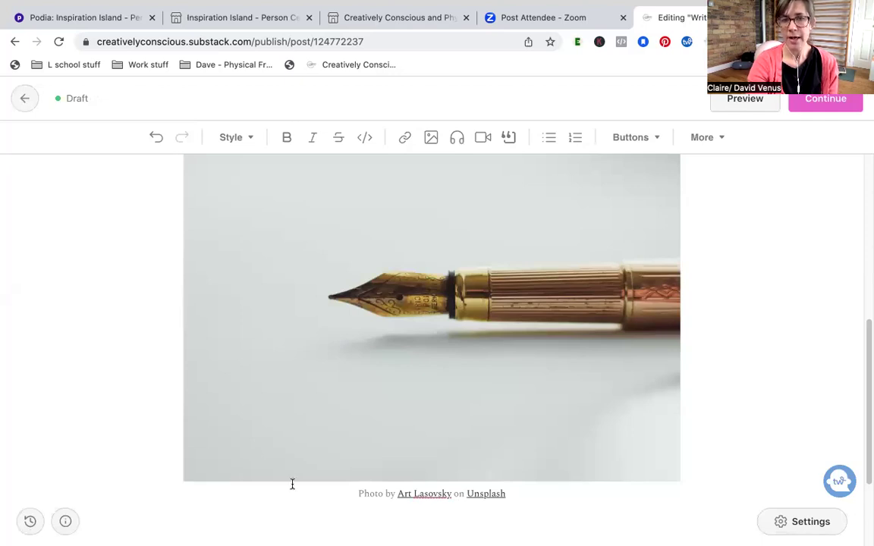
Step: Shrink the fountain pen photo proportionally to roughly half its width
{"action": "left_click", "coordinate": [578, 294]}
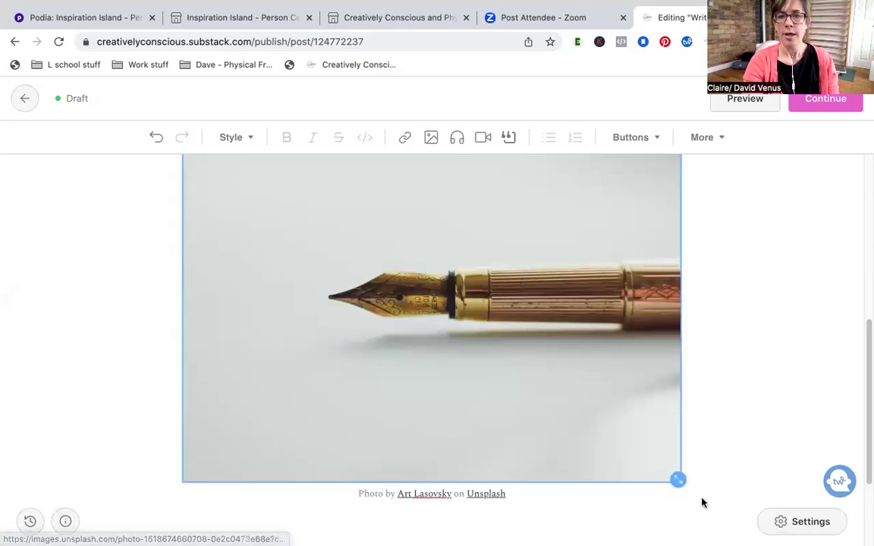
{"action": "left_click_drag", "start_coordinate": [676, 480], "coordinate": [560, 362]}
Step: Add blank lines after "hello" and the placeholder text "xxxxxxxxx" above the photo
{"action": "left_click", "coordinate": [317, 257]}
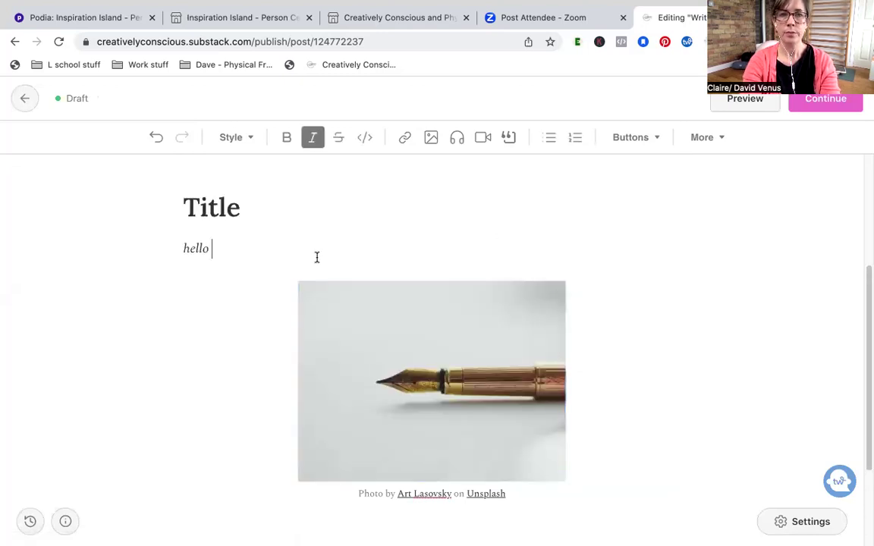
{"action": "key", "text": "Return"}
{"action": "key", "text": "Return"}
{"action": "key", "text": "Return"}
{"action": "type", "text": "xxxxxxxxx"}
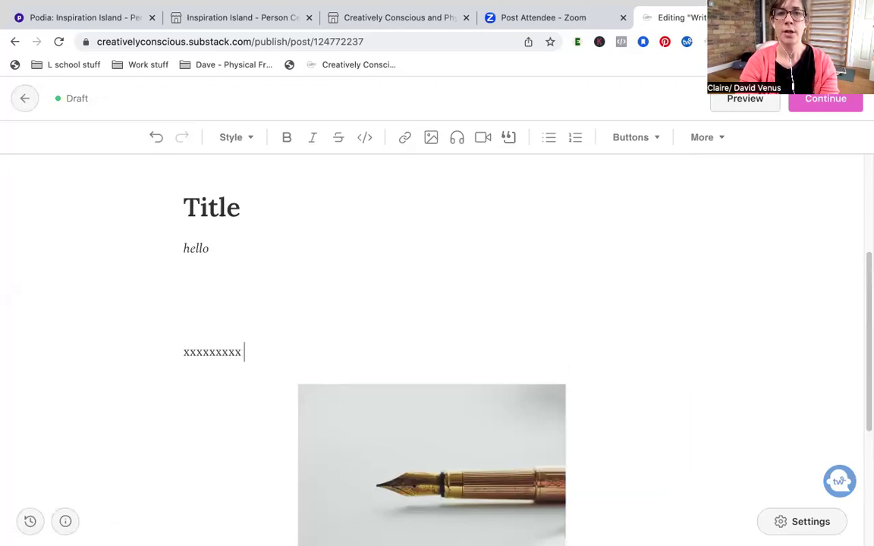
Step: Add the text "quote" below the fountain pen photo and format it as a block quote
{"action": "scroll", "coordinate": [277, 394], "scroll_direction": "down", "scroll_amount": 5}
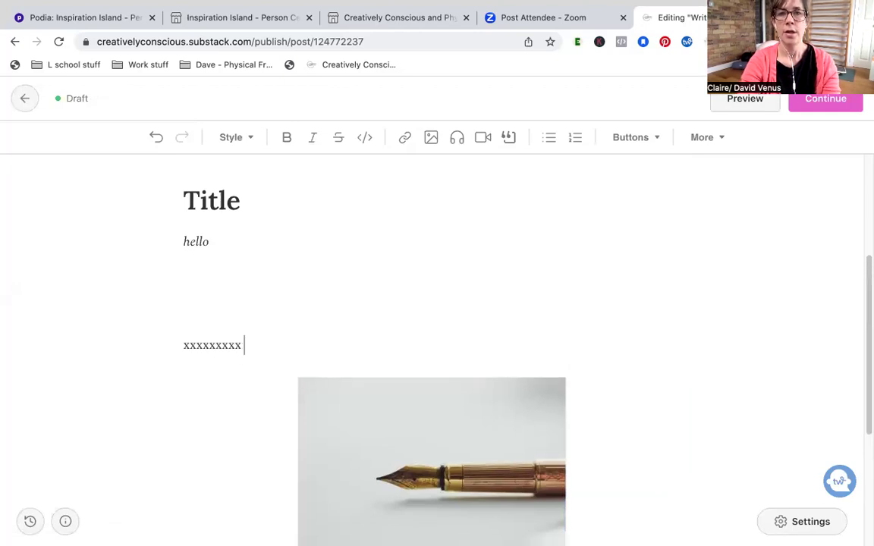
{"action": "left_click", "coordinate": [277, 394]}
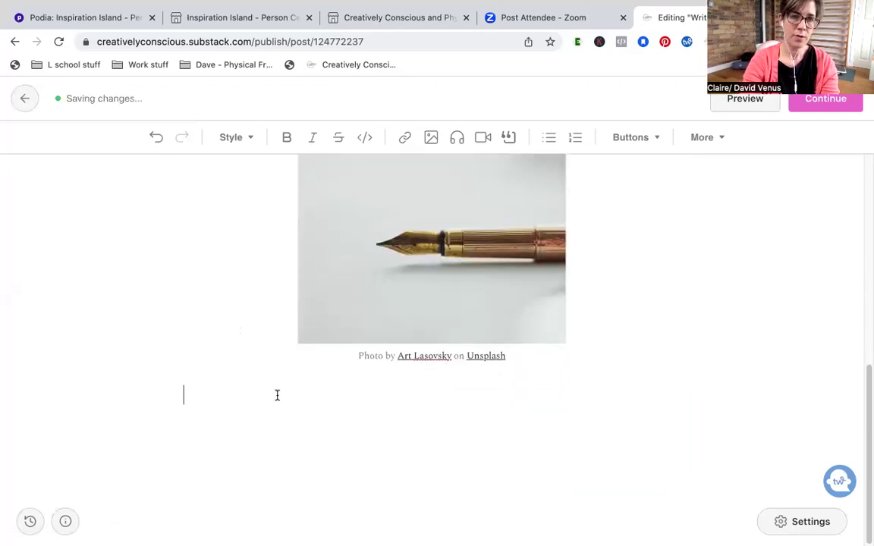
{"action": "type", "text": "quote"}
{"action": "double_click", "coordinate": [204, 394]}
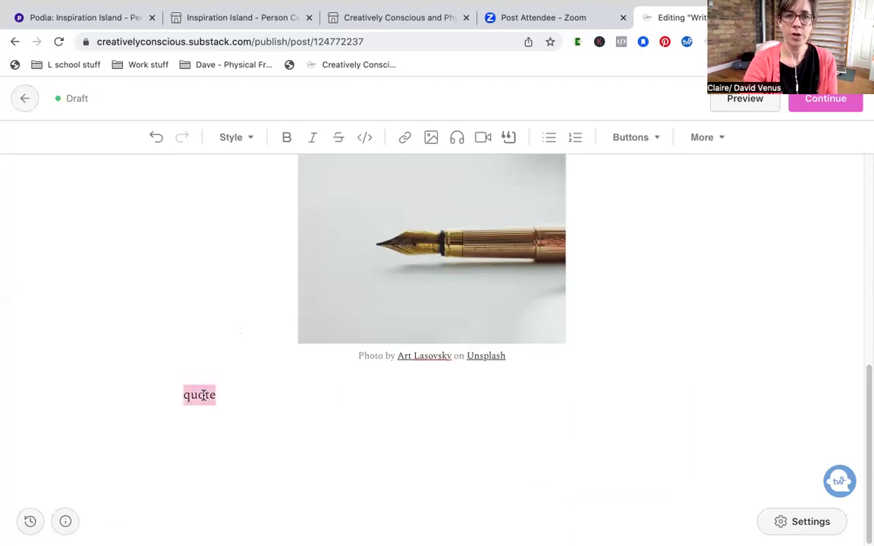
{"action": "left_click", "coordinate": [508, 138]}
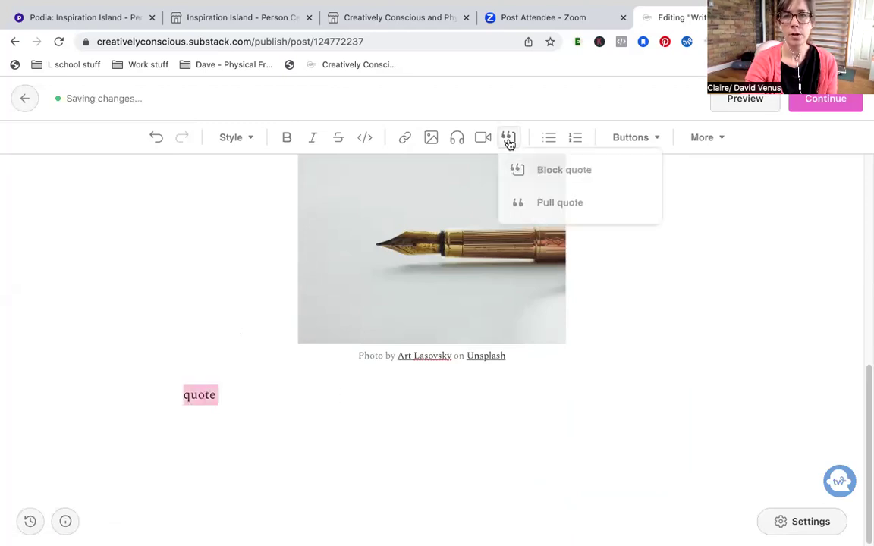
{"action": "left_click", "coordinate": [548, 176]}
Step: Add a second line reading "quote" under the block quote and format it as a pull quote
{"action": "left_click", "coordinate": [303, 394]}
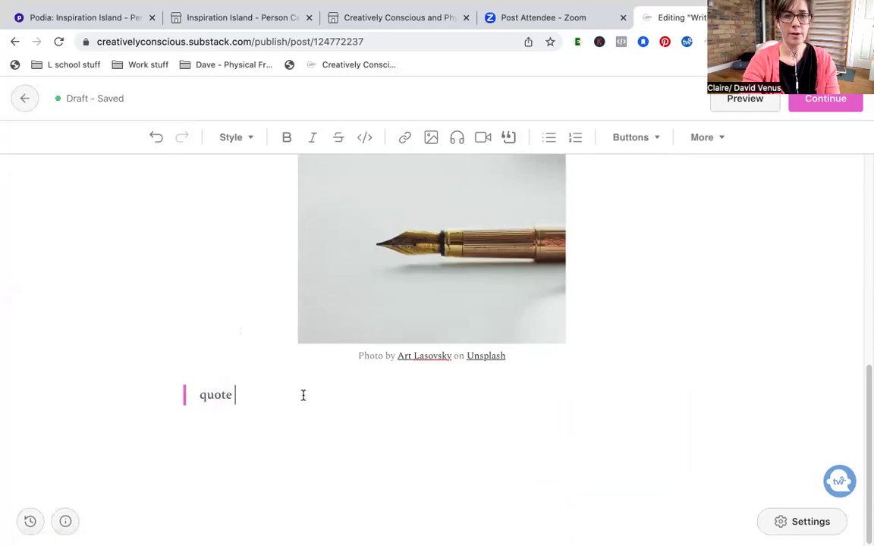
{"action": "key", "text": "Return"}
{"action": "type", "text": "quote"}
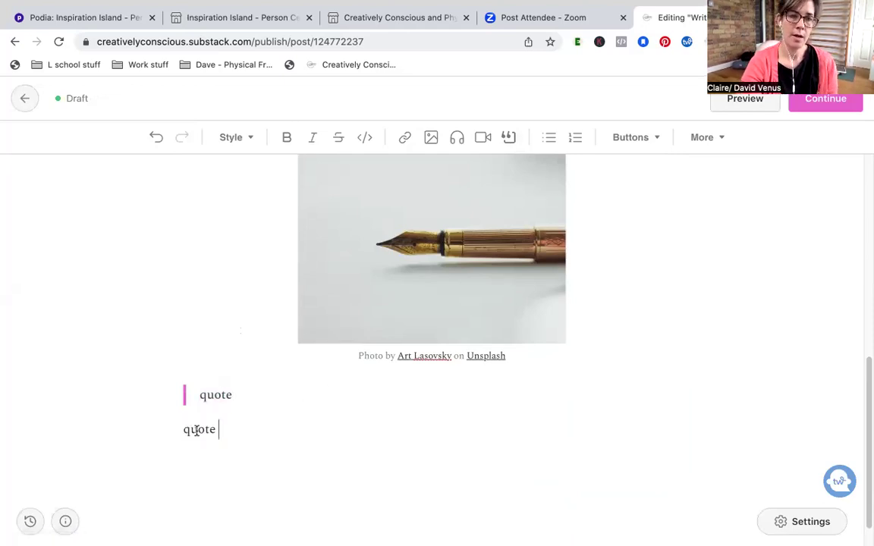
{"action": "double_click", "coordinate": [195, 430]}
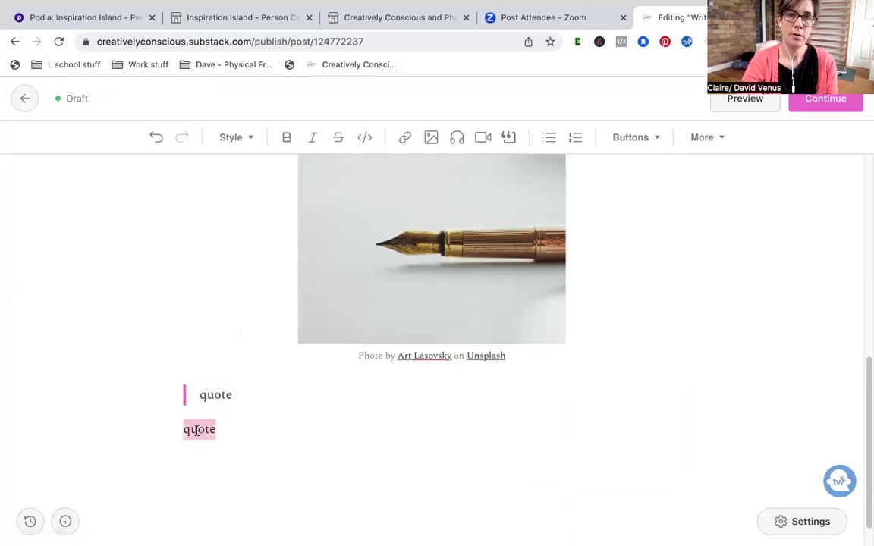
{"action": "left_click", "coordinate": [508, 137]}
{"action": "left_click", "coordinate": [550, 205]}
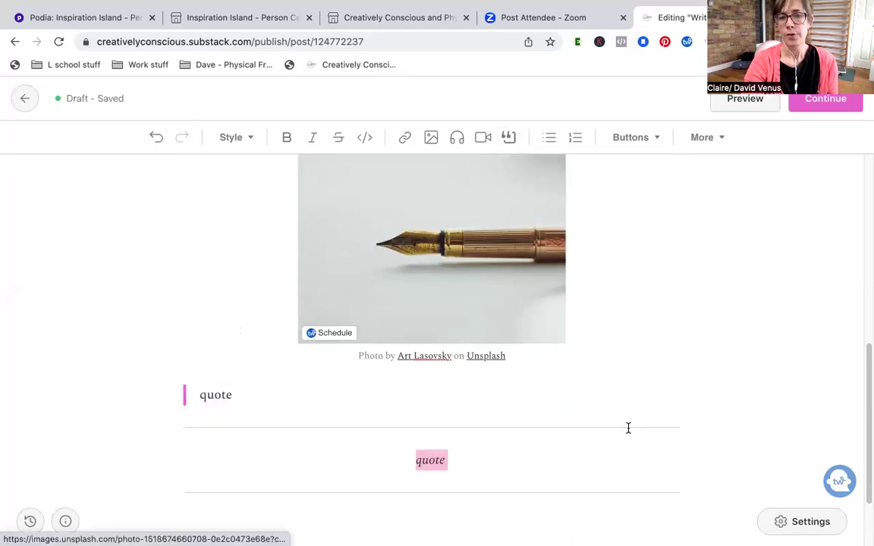
Step: Add the placeholder text "xxxx" below the pull quote and attach a footnote to it
{"action": "scroll", "coordinate": [628, 427], "scroll_direction": "down", "scroll_amount": 3}
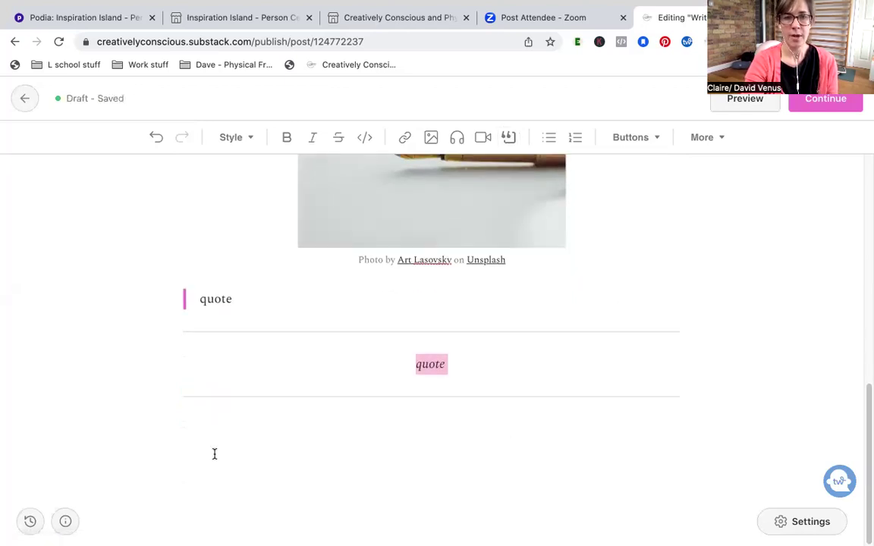
{"action": "left_click", "coordinate": [223, 453]}
{"action": "type", "text": "xxxx"}
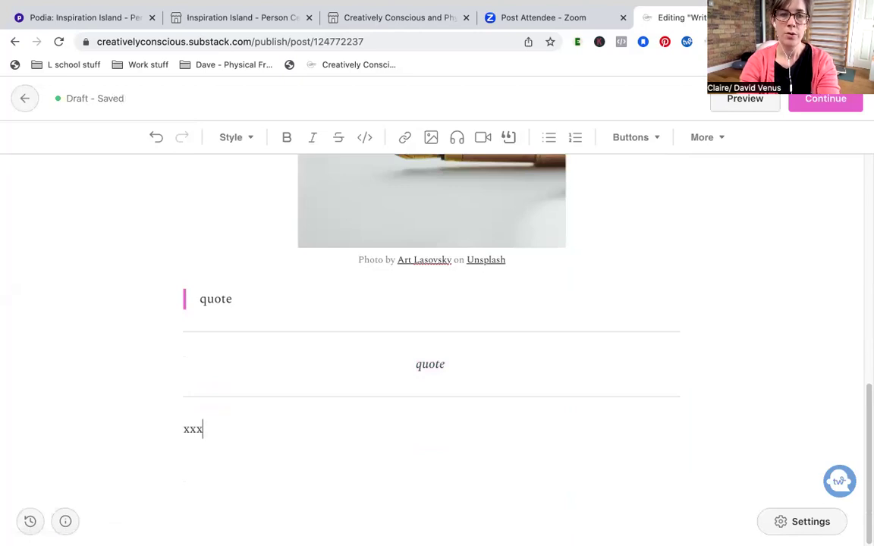
{"action": "left_click", "coordinate": [703, 138]}
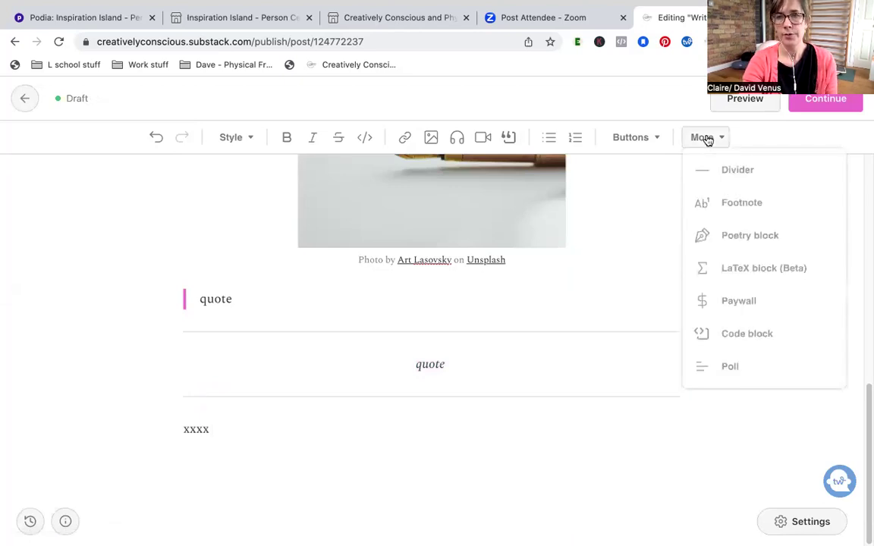
{"action": "left_click", "coordinate": [752, 203]}
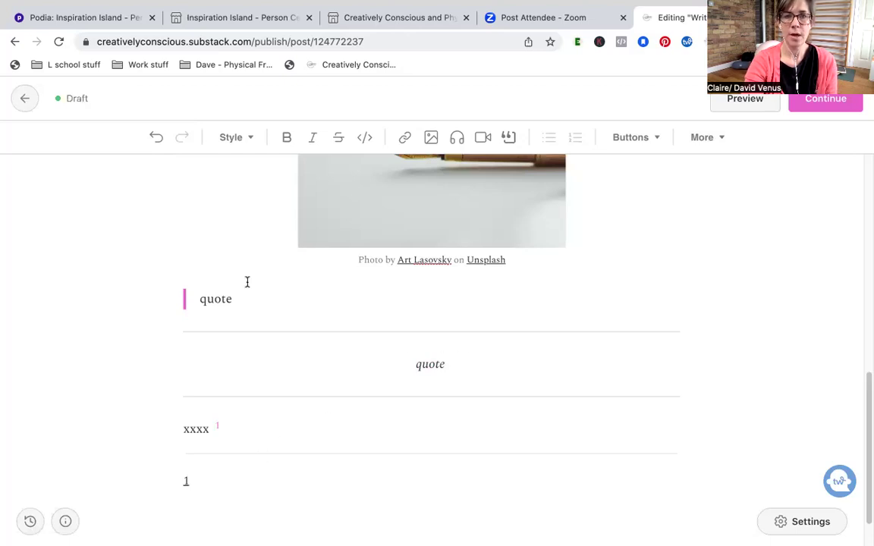
Step: Make an empty line below the block quote and insert a "Leave a comment" button there
{"action": "left_click", "coordinate": [243, 308]}
{"action": "key", "text": "Return"}
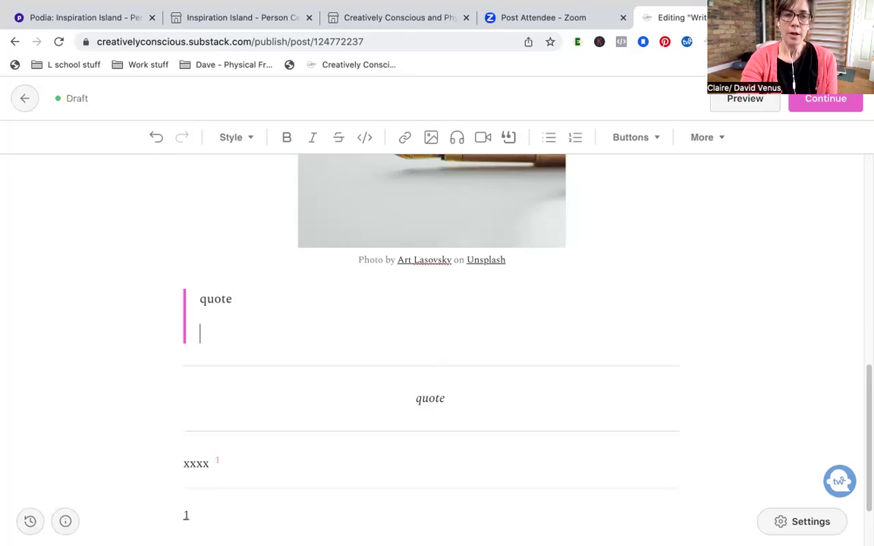
{"action": "key", "text": "Return"}
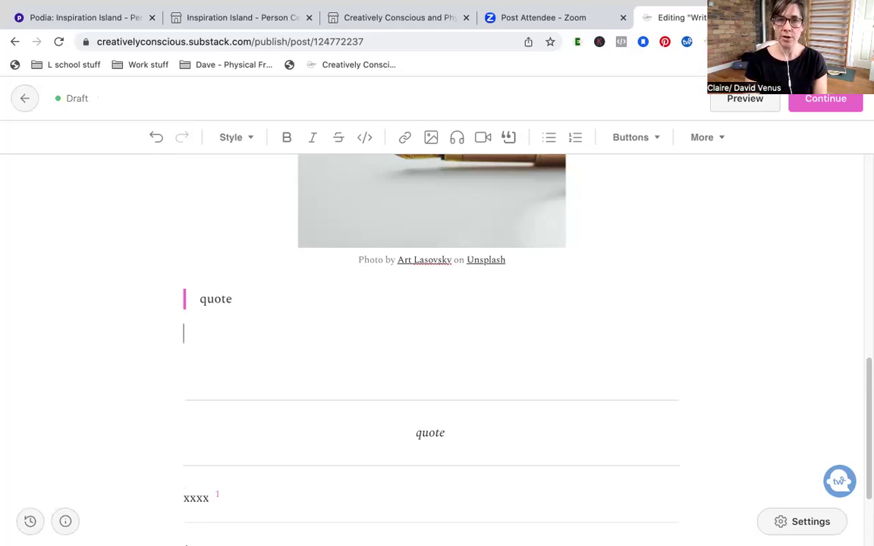
{"action": "left_click", "coordinate": [643, 143]}
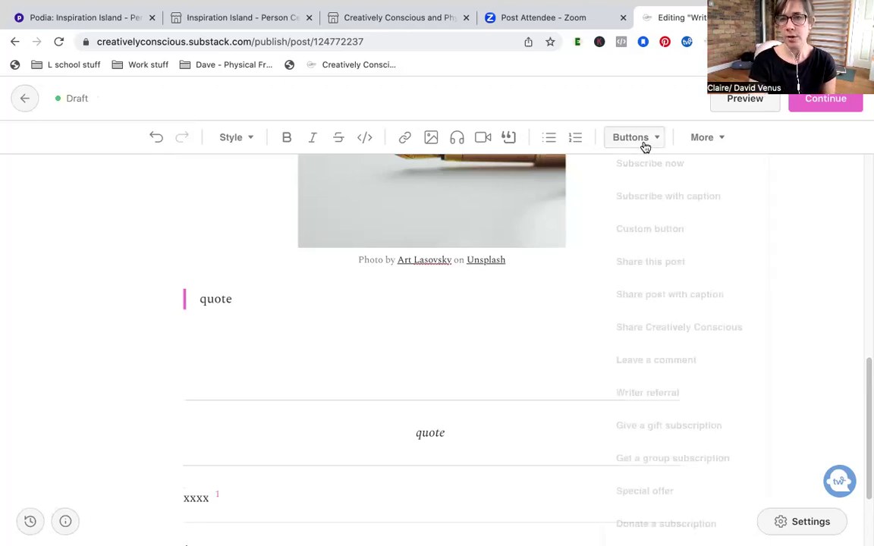
{"action": "left_click", "coordinate": [658, 371]}
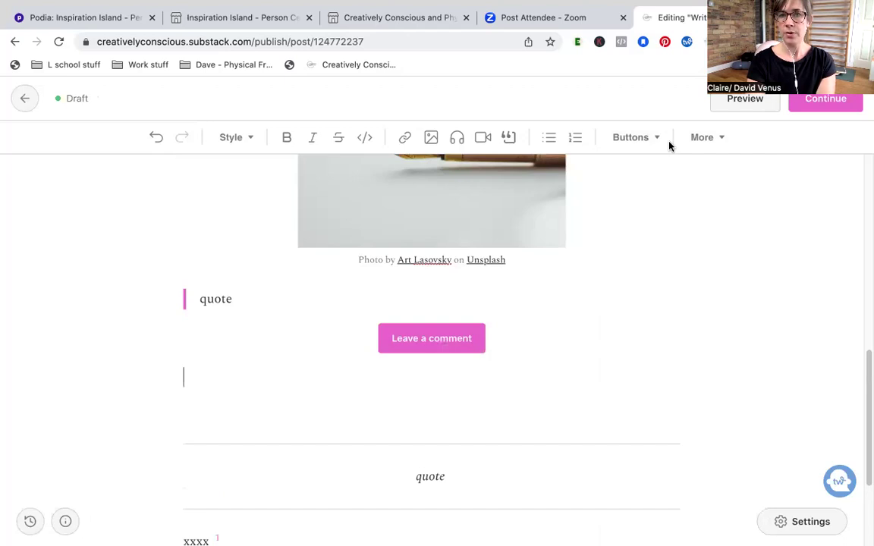
Step: Insert a "Subscribe now" button and a "Share Creatively Conscious" button below the comment button
{"action": "left_click", "coordinate": [634, 144]}
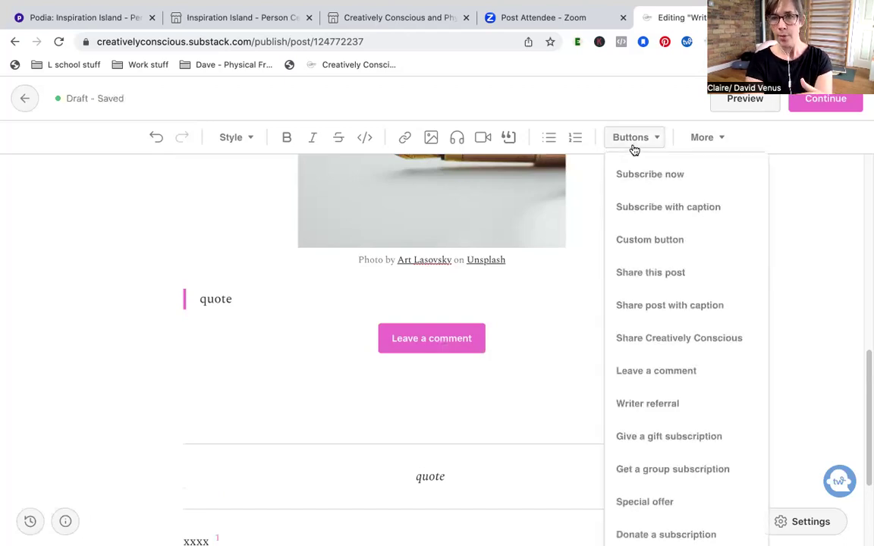
{"action": "left_click", "coordinate": [657, 179]}
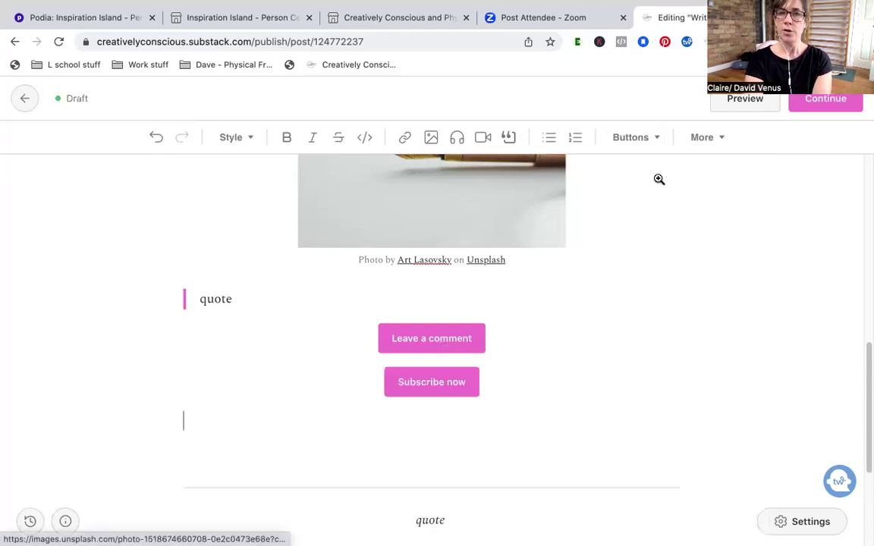
{"action": "left_click", "coordinate": [654, 145]}
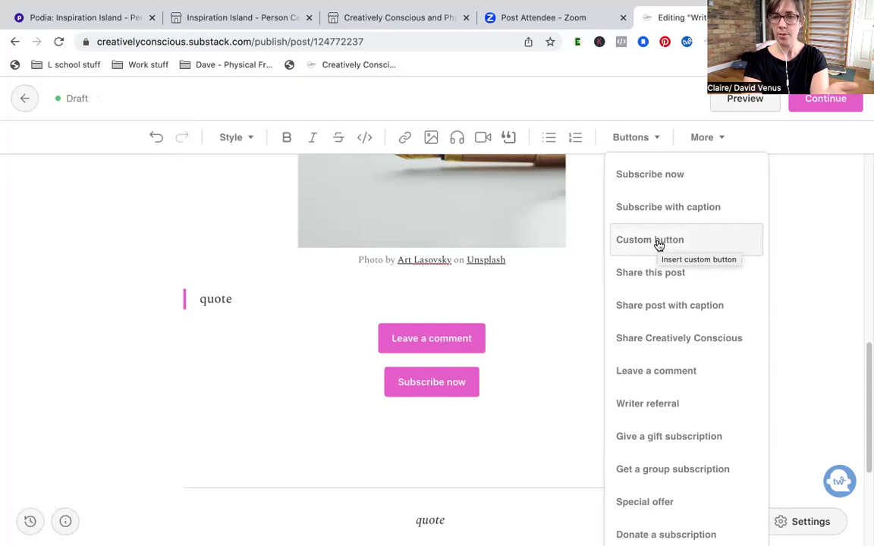
{"action": "left_click", "coordinate": [653, 339]}
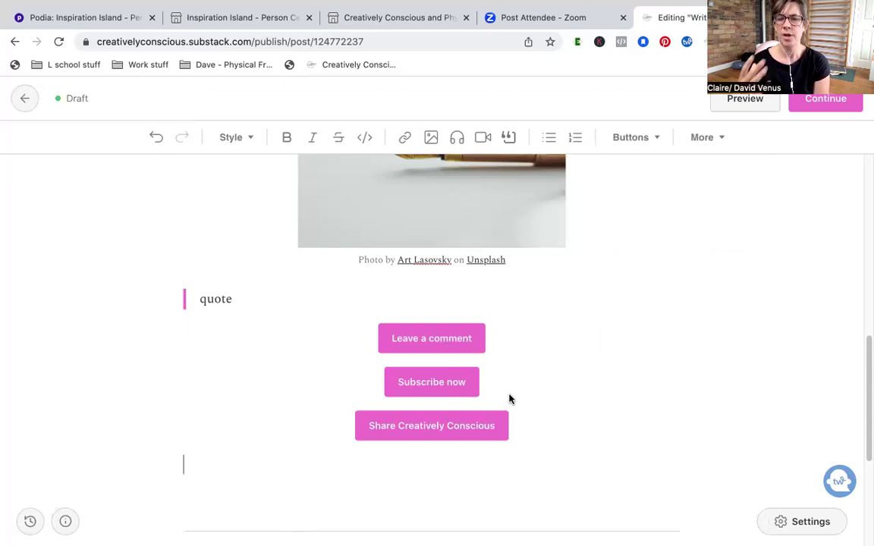
{"action": "scroll", "coordinate": [509, 398], "scroll_direction": "up", "scroll_amount": 10}
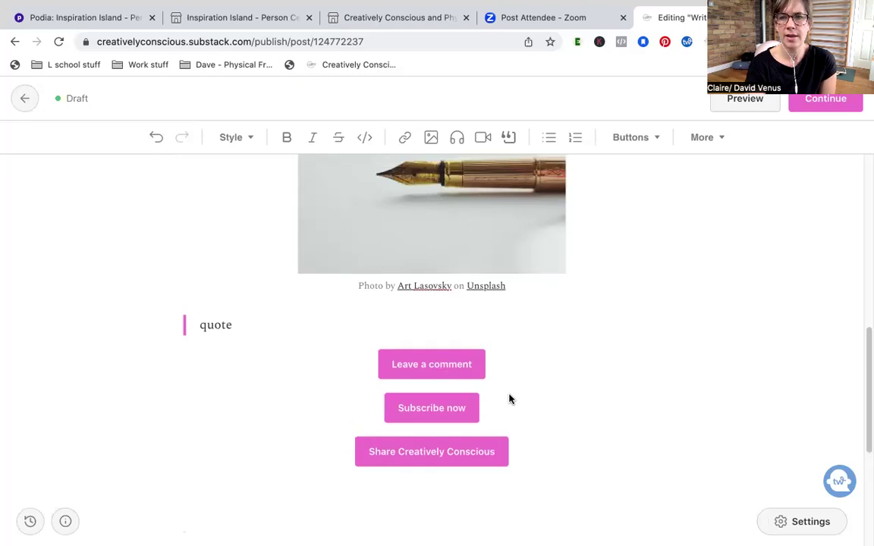
{"action": "scroll", "coordinate": [509, 398], "scroll_direction": "up", "scroll_amount": 2}
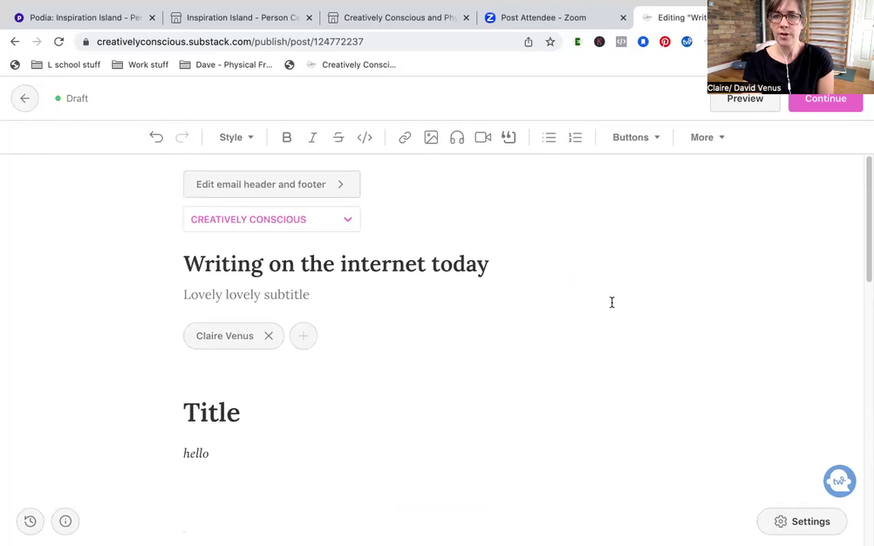
{"action": "scroll", "coordinate": [611, 302], "scroll_direction": "down", "scroll_amount": 3}
{"action": "scroll", "coordinate": [611, 302], "scroll_direction": "down", "scroll_amount": 10}
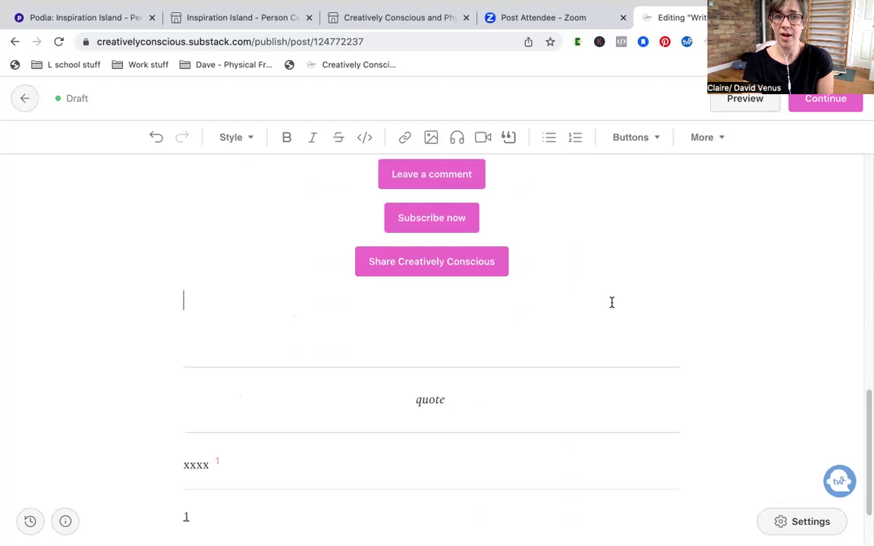
{"action": "scroll", "coordinate": [611, 302], "scroll_direction": "up", "scroll_amount": 15}
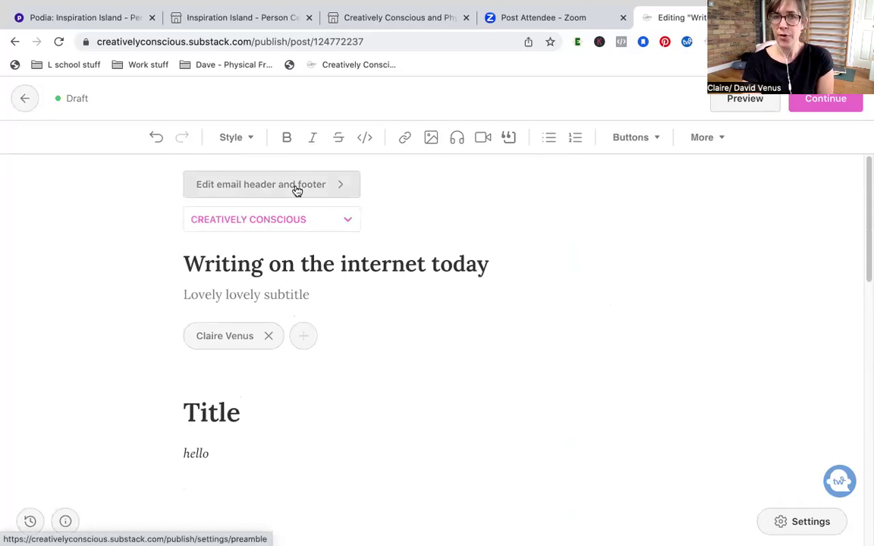
Step: Continue to the publishing settings, make the post available to everyone, and allow comments from everyone
{"action": "left_click", "coordinate": [819, 108]}
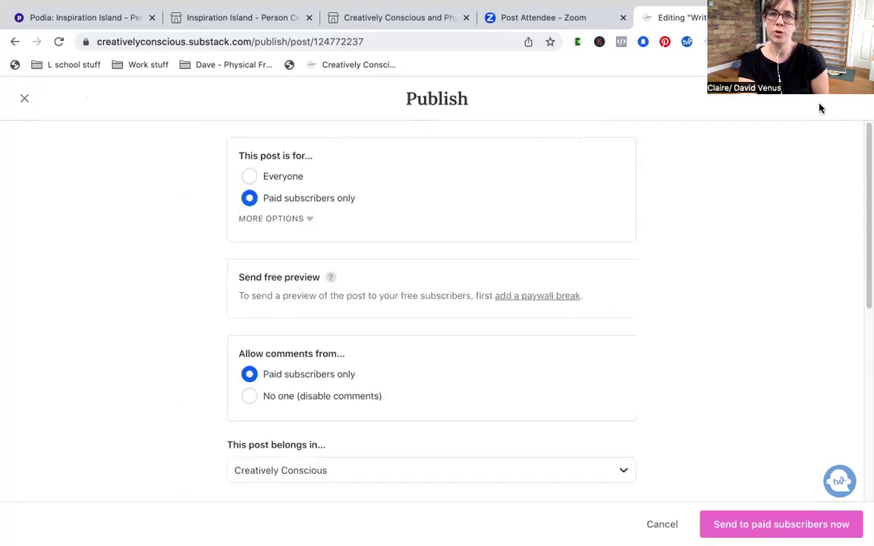
{"action": "left_click", "coordinate": [279, 177]}
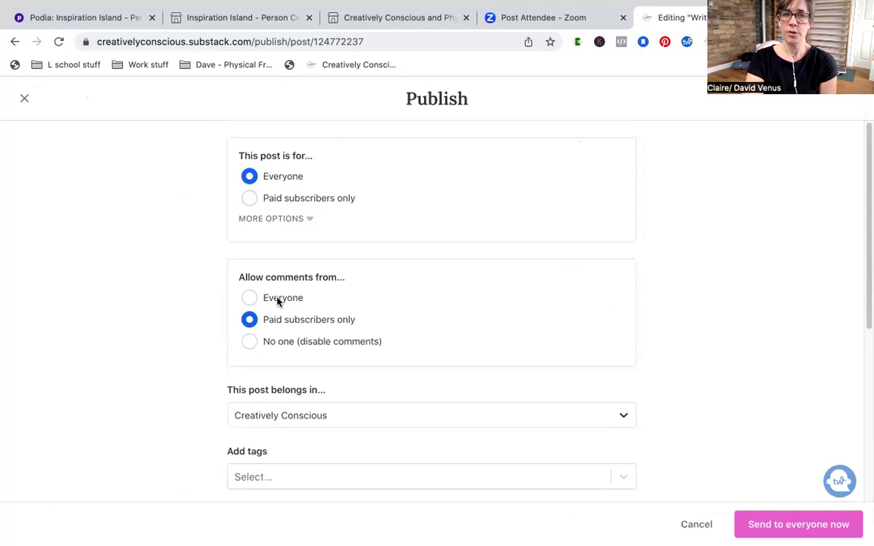
{"action": "left_click", "coordinate": [279, 299]}
{"action": "scroll", "coordinate": [417, 315], "scroll_direction": "down", "scroll_amount": 2}
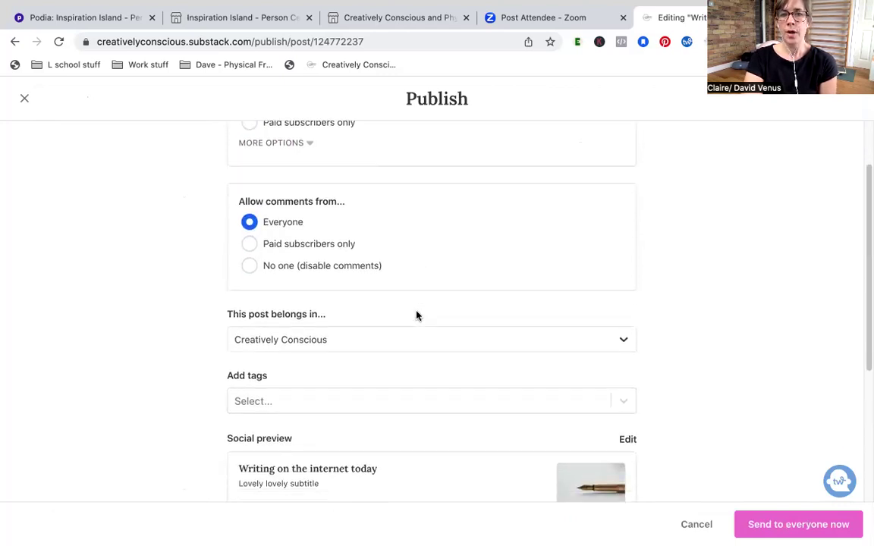
{"action": "left_click", "coordinate": [479, 330]}
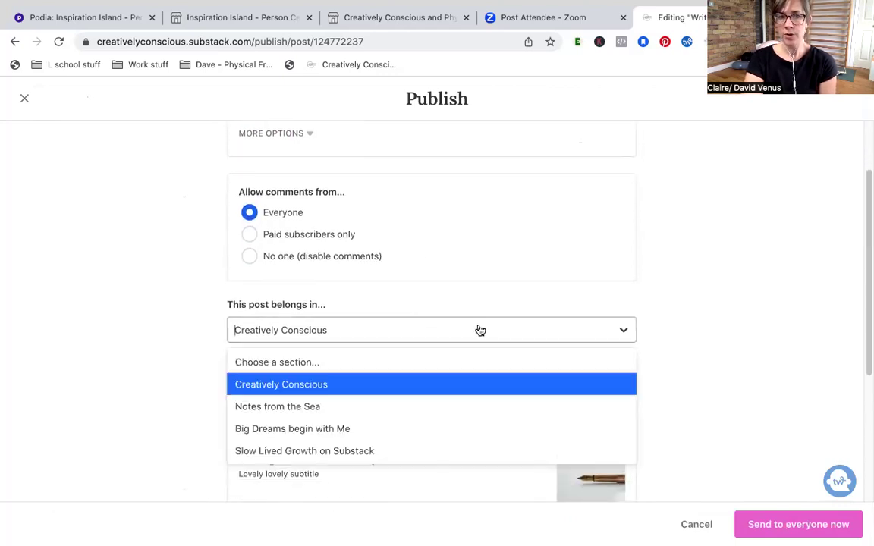
{"action": "left_click", "coordinate": [480, 330]}
{"action": "scroll", "coordinate": [480, 329], "scroll_direction": "up", "scroll_amount": 2}
Step: Add the tags "Intentional Growth" and "Creativity" to the post
{"action": "scroll", "coordinate": [479, 330], "scroll_direction": "down", "scroll_amount": 5}
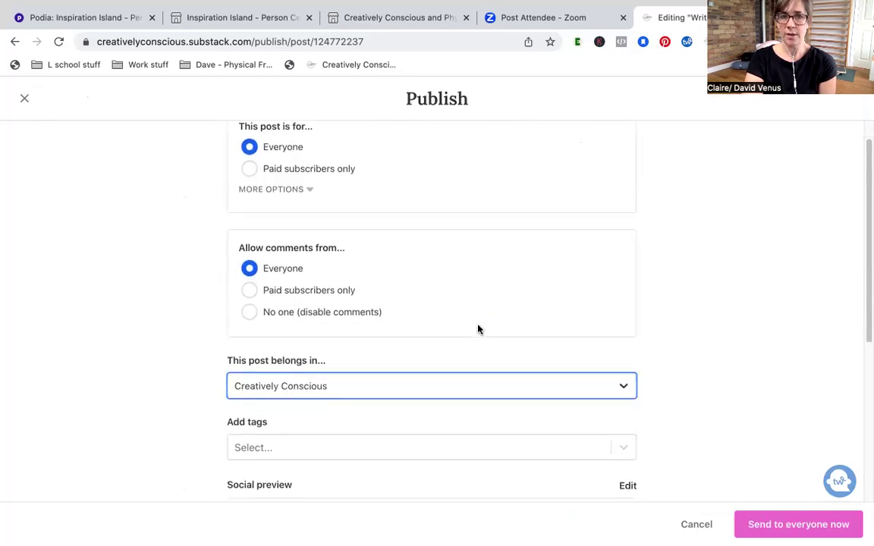
{"action": "left_click", "coordinate": [282, 293]}
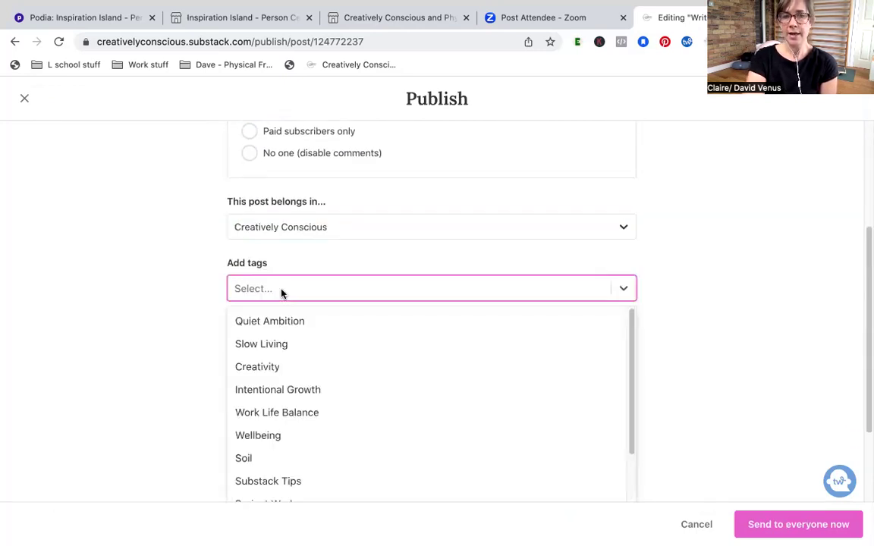
{"action": "left_click", "coordinate": [262, 387]}
{"action": "left_click", "coordinate": [377, 296]}
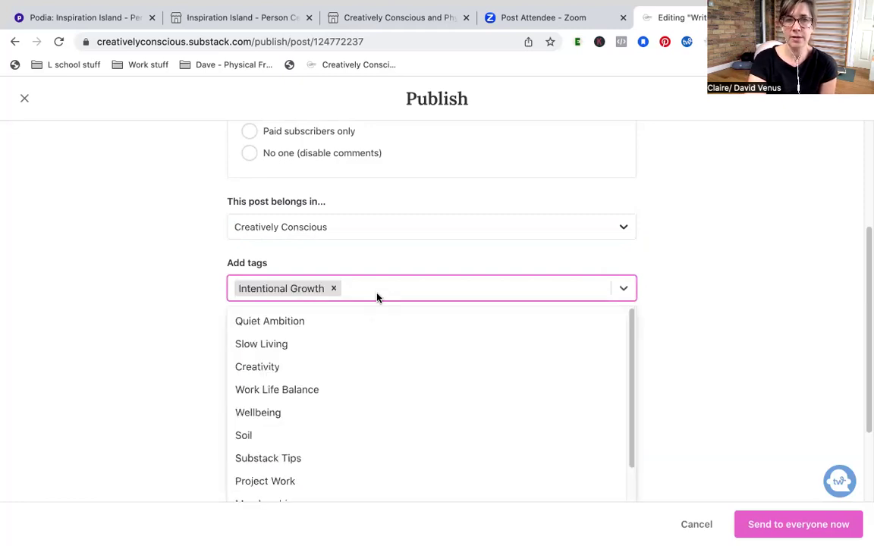
{"action": "left_click", "coordinate": [281, 368]}
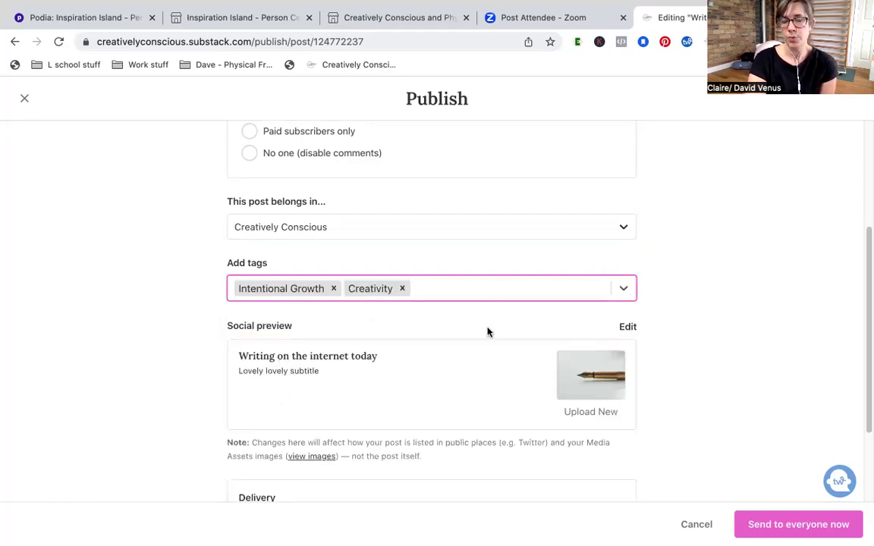
Step: Enable scheduled publishing for the post and turn off delivery via email and the Substack app
{"action": "scroll", "coordinate": [488, 331], "scroll_direction": "down", "scroll_amount": 3}
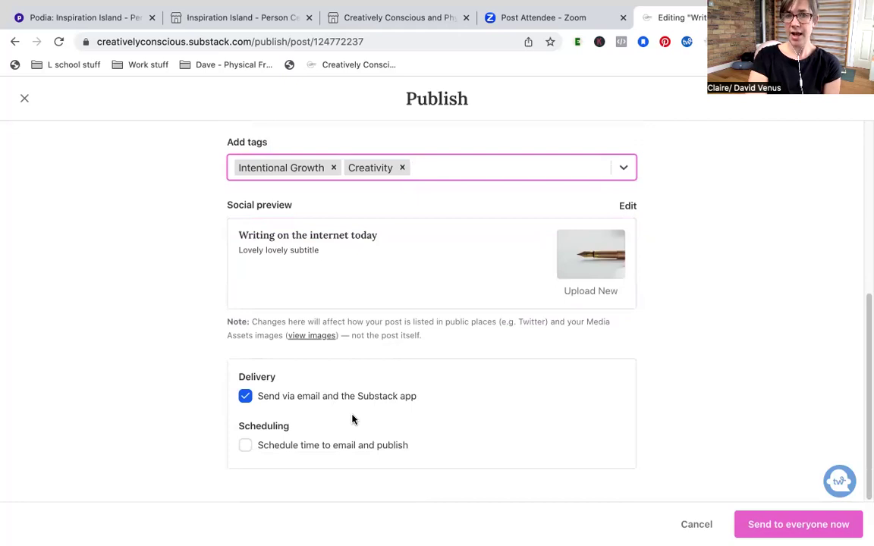
{"action": "left_click", "coordinate": [244, 446]}
{"action": "left_click", "coordinate": [245, 397]}
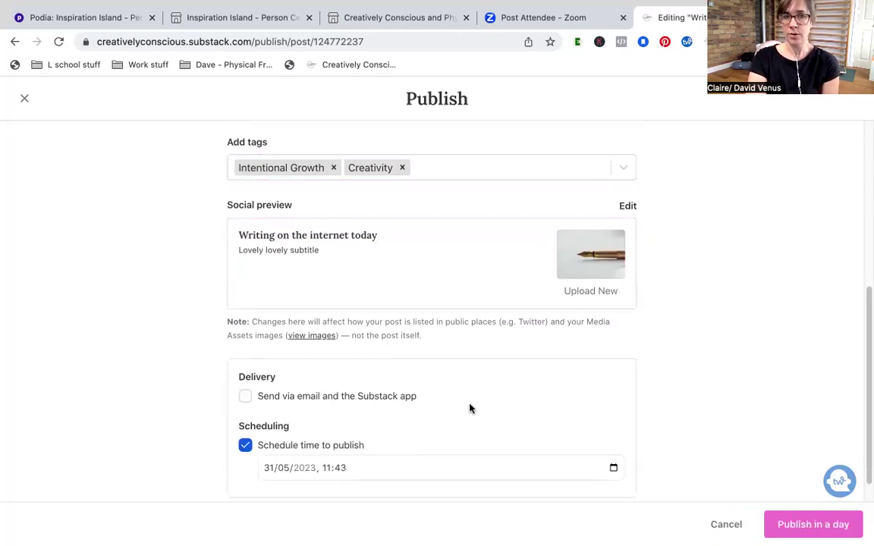
{"action": "scroll", "coordinate": [469, 408], "scroll_direction": "down", "scroll_amount": 1}
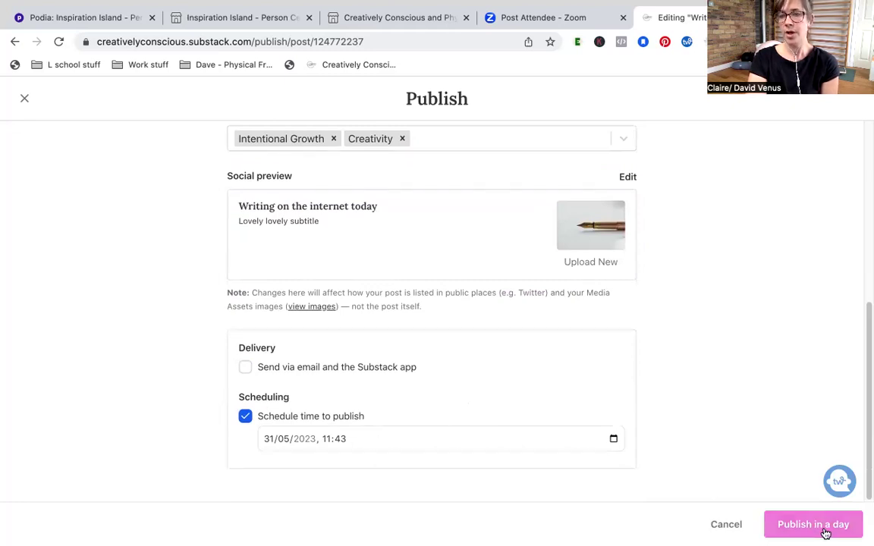
Step: Exit the publishing settings without publishing and return from the draft to the publication dashboard
{"action": "scroll", "coordinate": [533, 371], "scroll_direction": "up", "scroll_amount": 5}
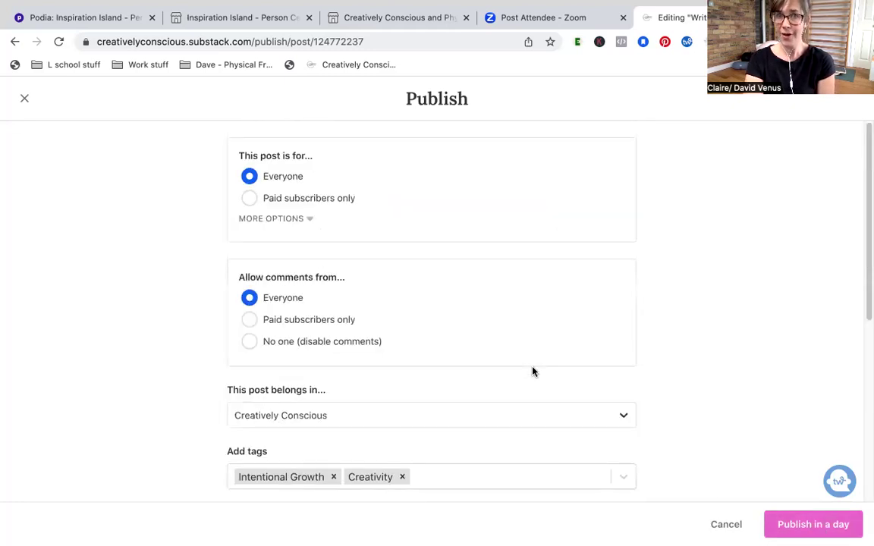
{"action": "left_click", "coordinate": [22, 99]}
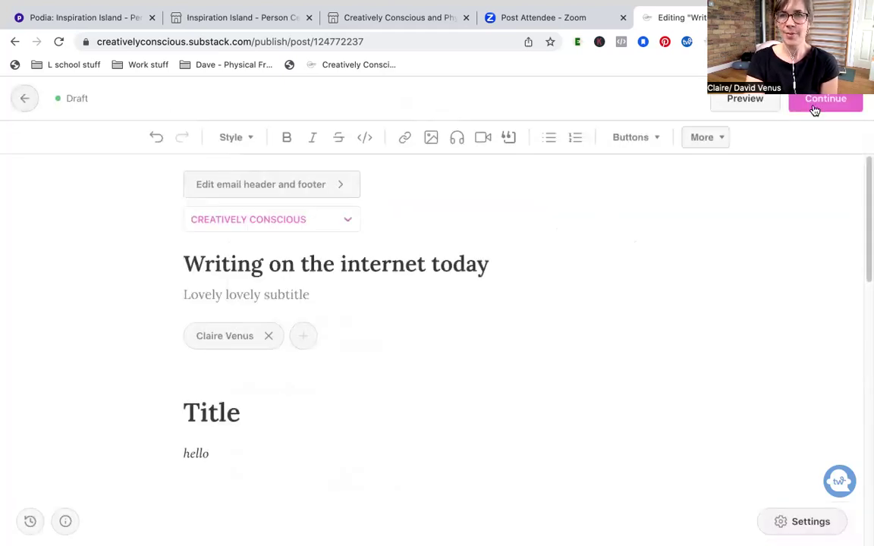
{"action": "left_click", "coordinate": [24, 98]}
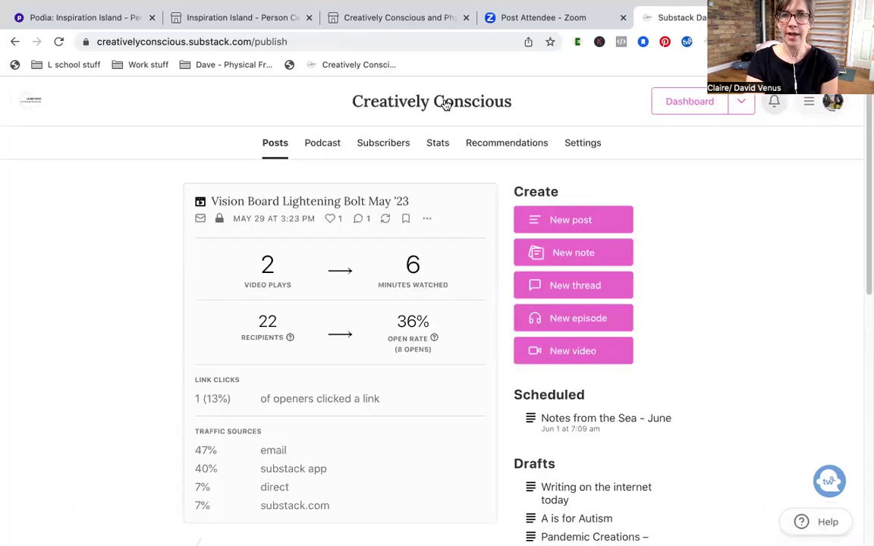
Step: Go to the Creatively Conscious home page and open the post "Your Friday Email - Stay Creative on Substack"
{"action": "left_click", "coordinate": [446, 104]}
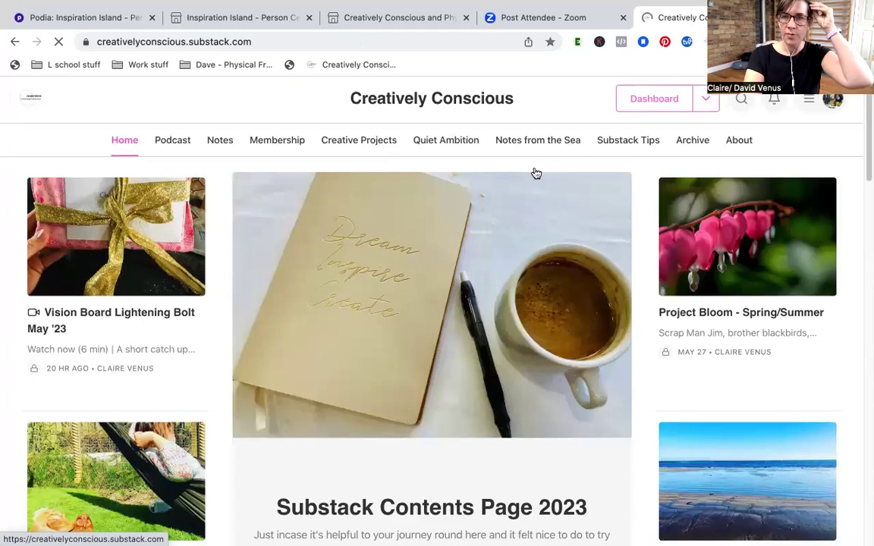
{"action": "scroll", "coordinate": [536, 173], "scroll_direction": "down", "scroll_amount": 3}
{"action": "scroll", "coordinate": [536, 173], "scroll_direction": "down", "scroll_amount": 1}
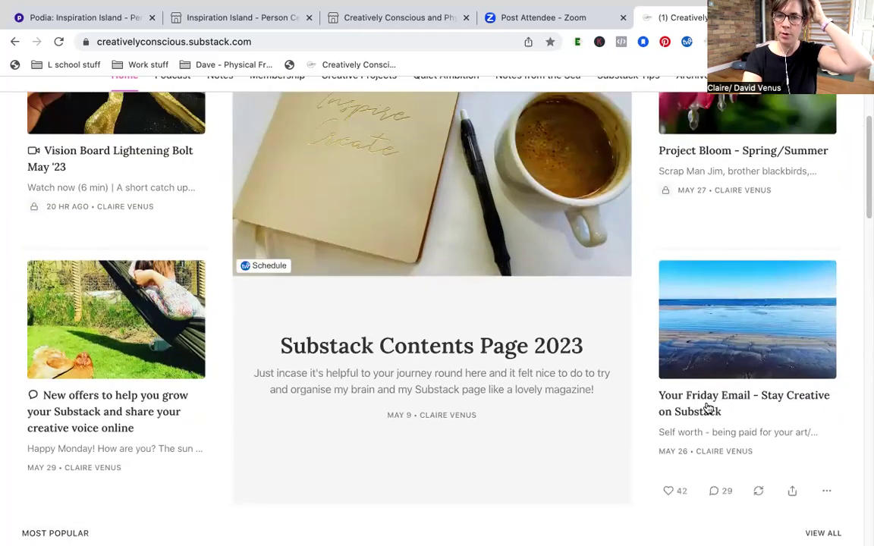
{"action": "left_click", "coordinate": [710, 409]}
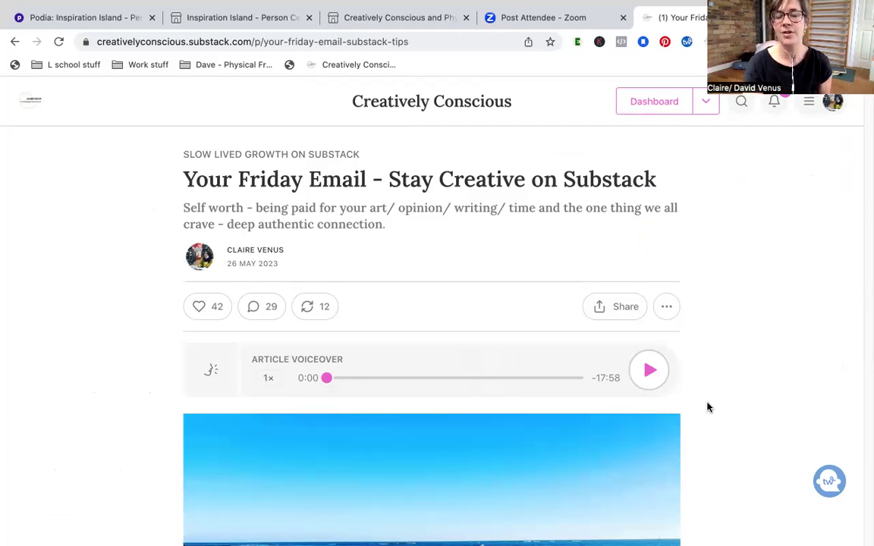
Step: Examine the published post's header, its like, comment and share options, and the article voiceover player
{"action": "scroll", "coordinate": [486, 266], "scroll_direction": "down", "scroll_amount": 1}
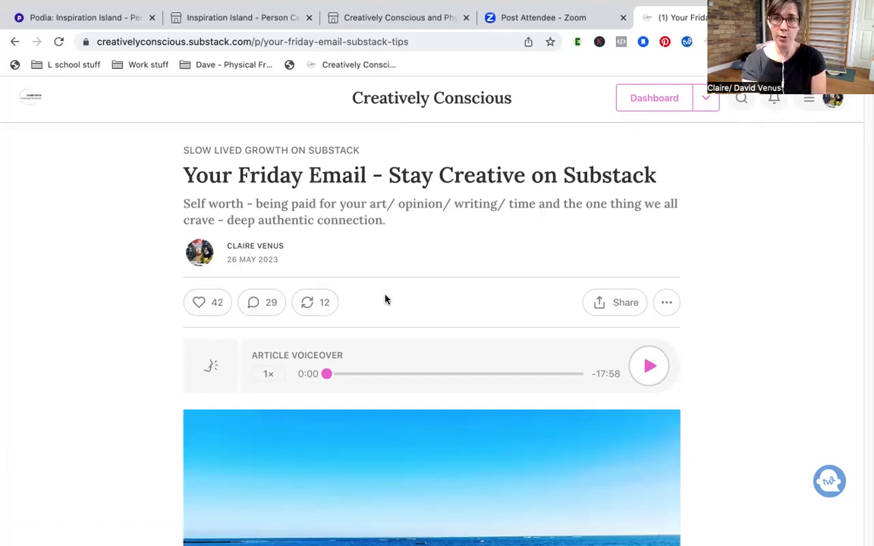
{"action": "scroll", "coordinate": [385, 300], "scroll_direction": "down", "scroll_amount": 2}
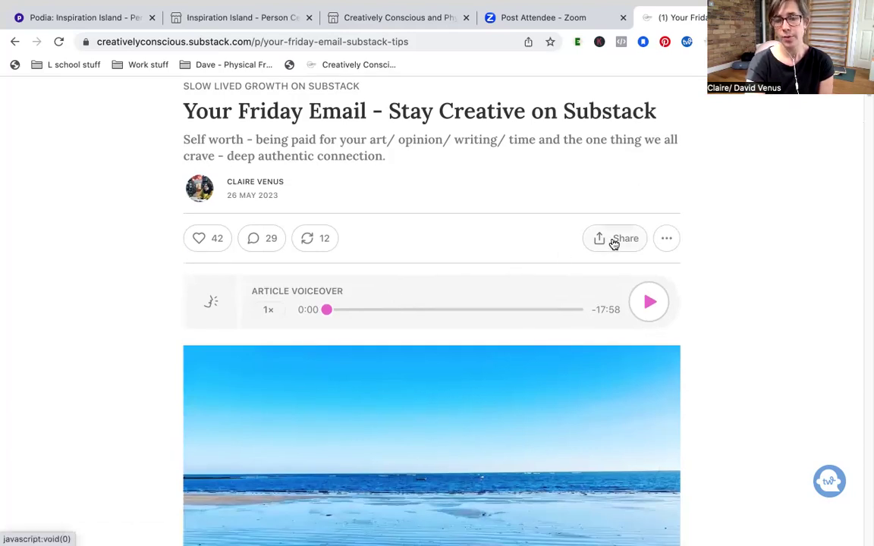
{"action": "scroll", "coordinate": [507, 237], "scroll_direction": "down", "scroll_amount": 5}
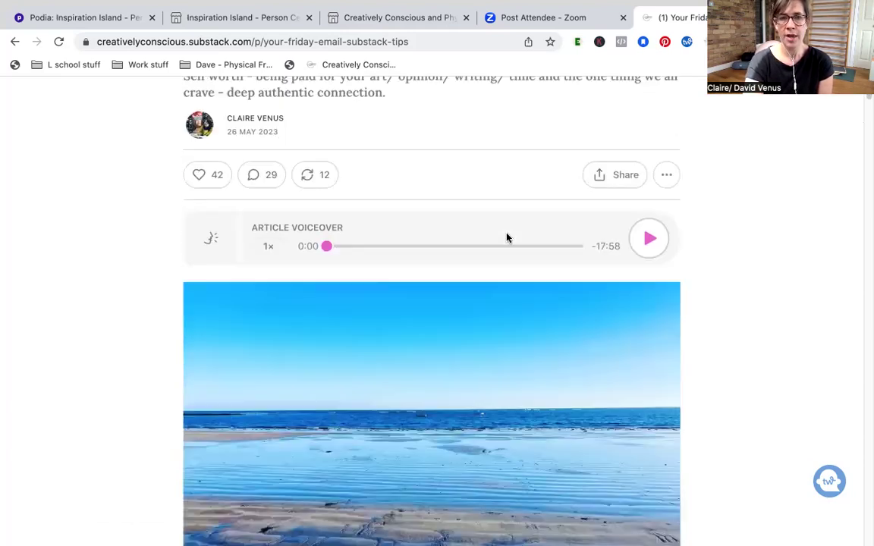
{"action": "scroll", "coordinate": [507, 235], "scroll_direction": "up", "scroll_amount": 4}
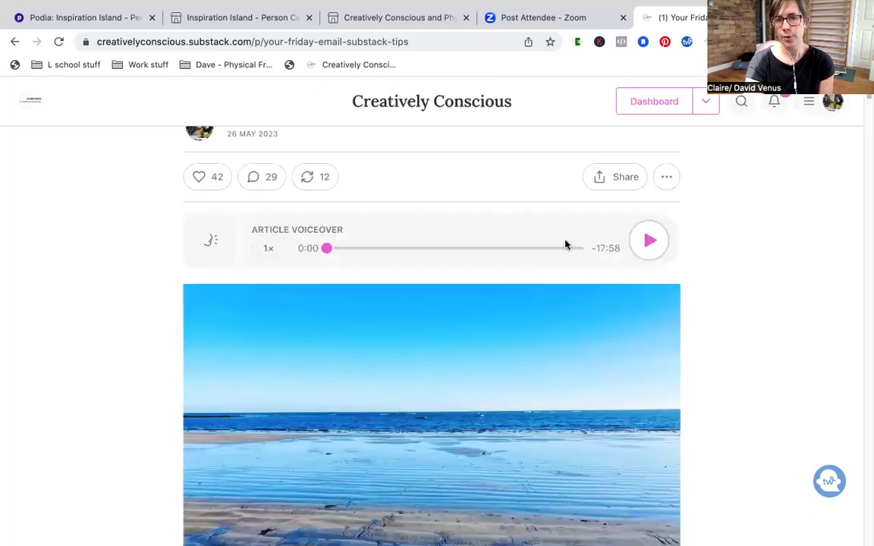
{"action": "scroll", "coordinate": [565, 244], "scroll_direction": "up", "scroll_amount": 3}
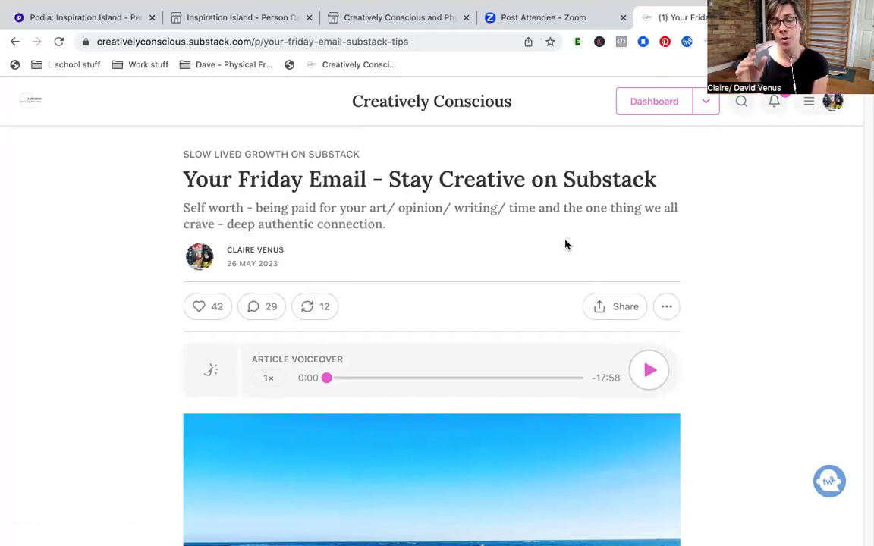
Step: Review the first part of the post, including its captioned photo, subscribe prompt, poll, embedded earlier posts and decorative divider
{"action": "scroll", "coordinate": [565, 244], "scroll_direction": "down", "scroll_amount": 5}
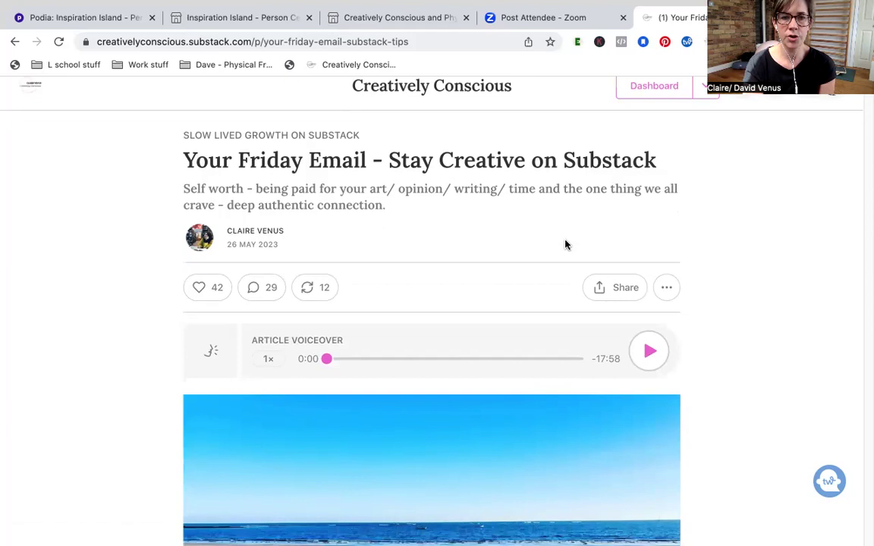
{"action": "scroll", "coordinate": [565, 242], "scroll_direction": "down", "scroll_amount": 6}
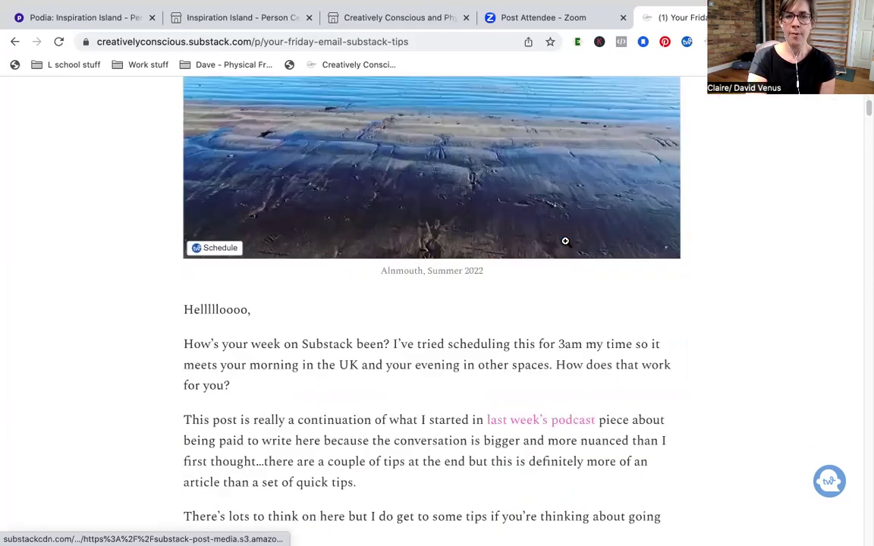
{"action": "scroll", "coordinate": [565, 244], "scroll_direction": "down", "scroll_amount": 1}
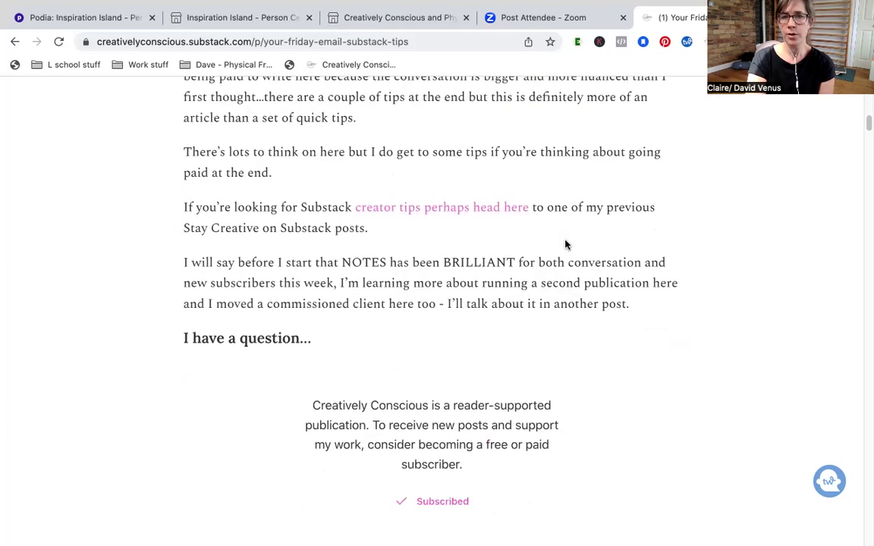
{"action": "scroll", "coordinate": [507, 247], "scroll_direction": "down", "scroll_amount": 3}
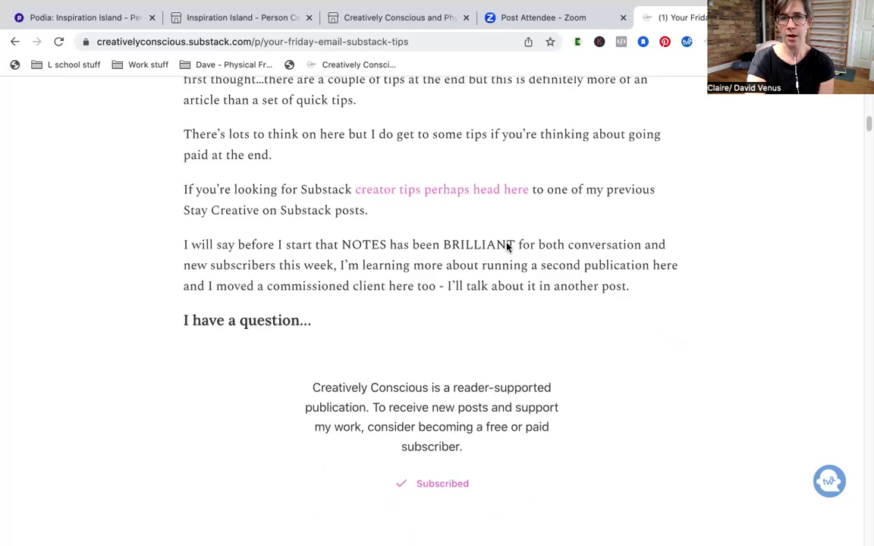
{"action": "scroll", "coordinate": [506, 247], "scroll_direction": "down", "scroll_amount": 10}
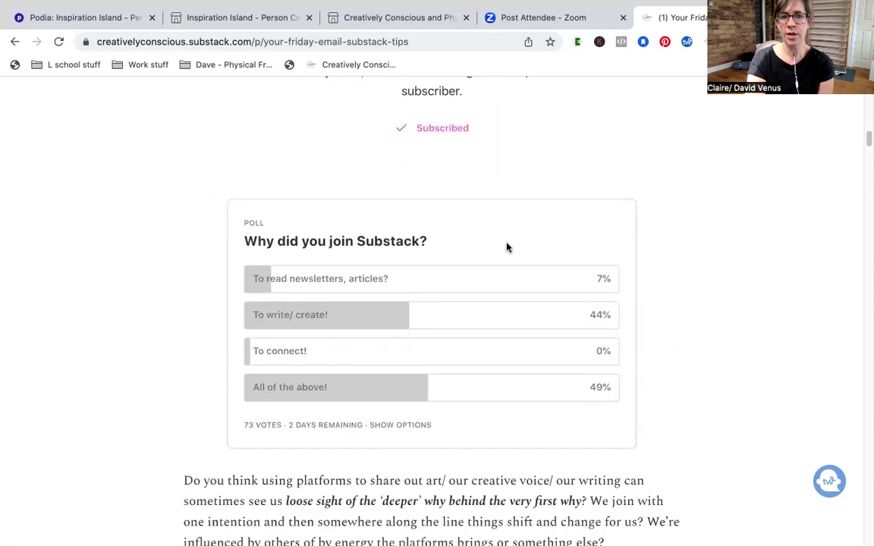
{"action": "scroll", "coordinate": [465, 369], "scroll_direction": "down", "scroll_amount": 3}
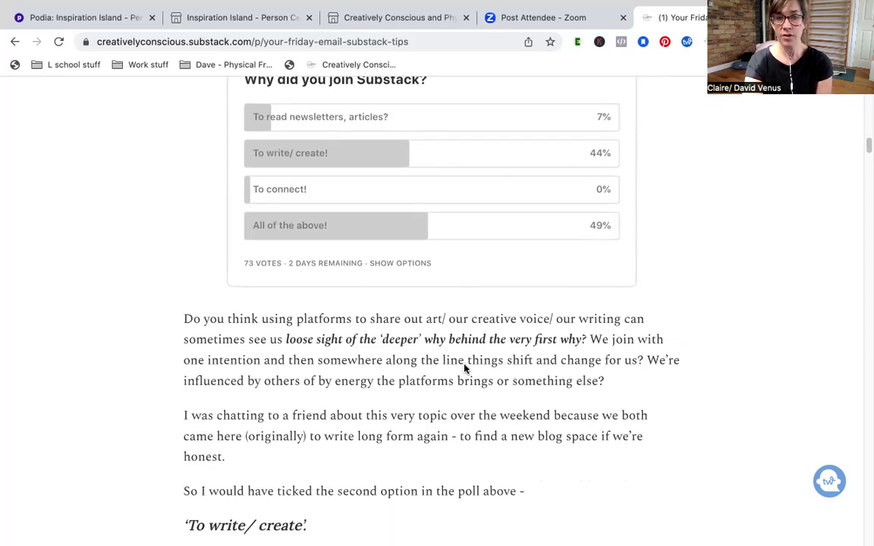
{"action": "scroll", "coordinate": [464, 369], "scroll_direction": "down", "scroll_amount": 2}
{"action": "scroll", "coordinate": [465, 368], "scroll_direction": "down", "scroll_amount": 8}
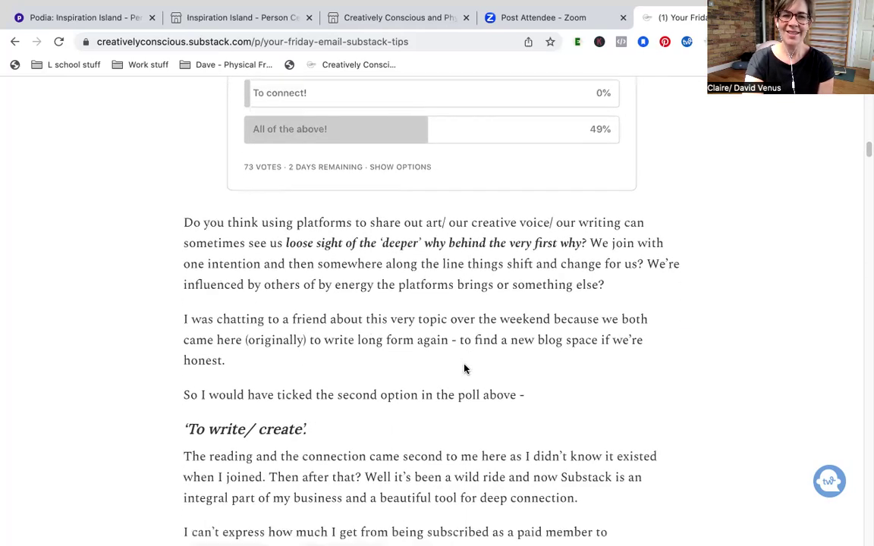
{"action": "scroll", "coordinate": [465, 369], "scroll_direction": "down", "scroll_amount": 9}
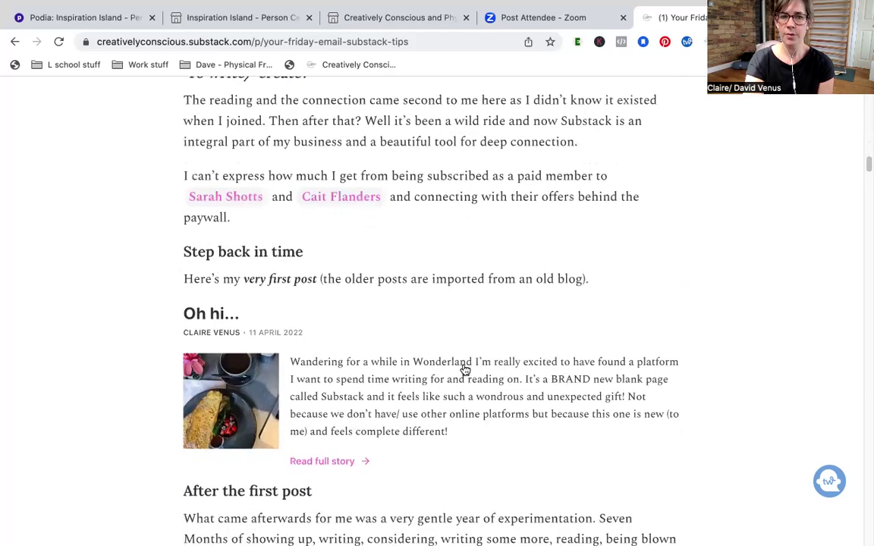
{"action": "scroll", "coordinate": [465, 368], "scroll_direction": "down", "scroll_amount": 13}
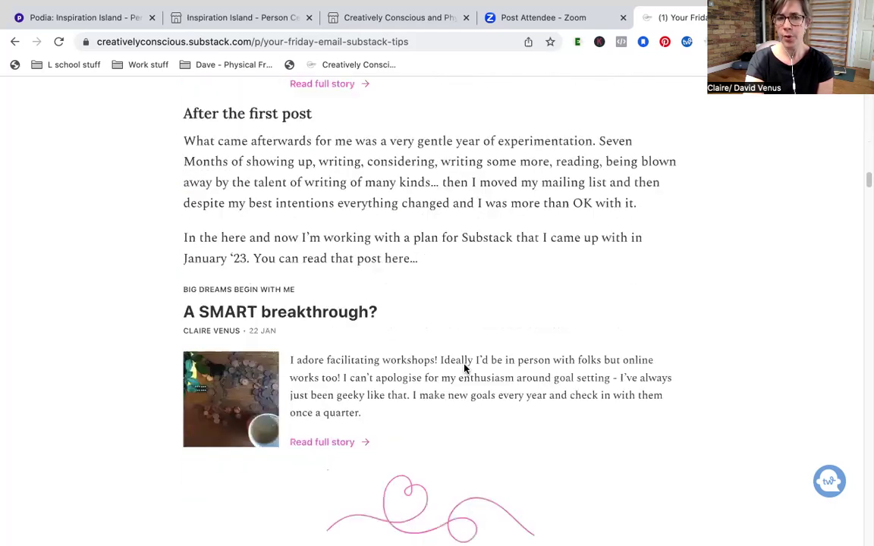
{"action": "scroll", "coordinate": [465, 369], "scroll_direction": "down", "scroll_amount": 1}
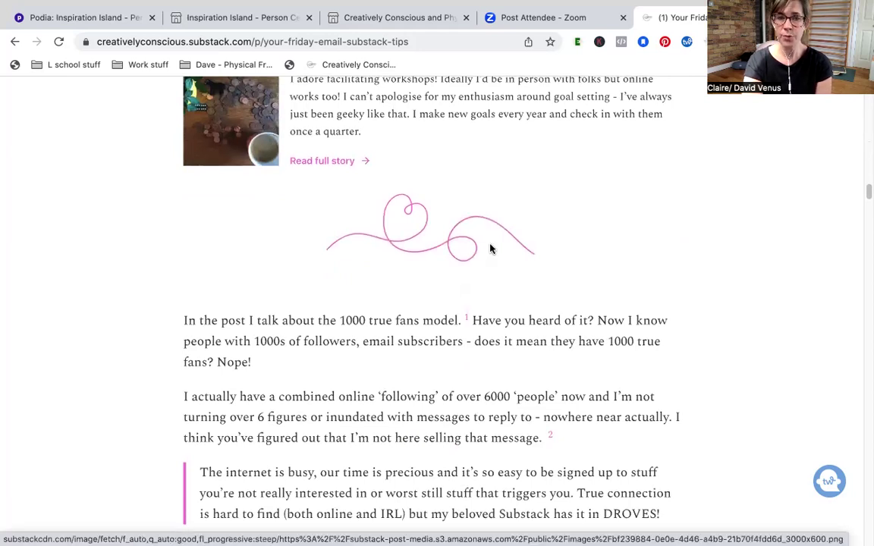
Step: Review the rest of the post for its quotes, images, comment and share buttons, numbered tips and footnotes, and return to its beginning
{"action": "scroll", "coordinate": [489, 249], "scroll_direction": "down", "scroll_amount": 15}
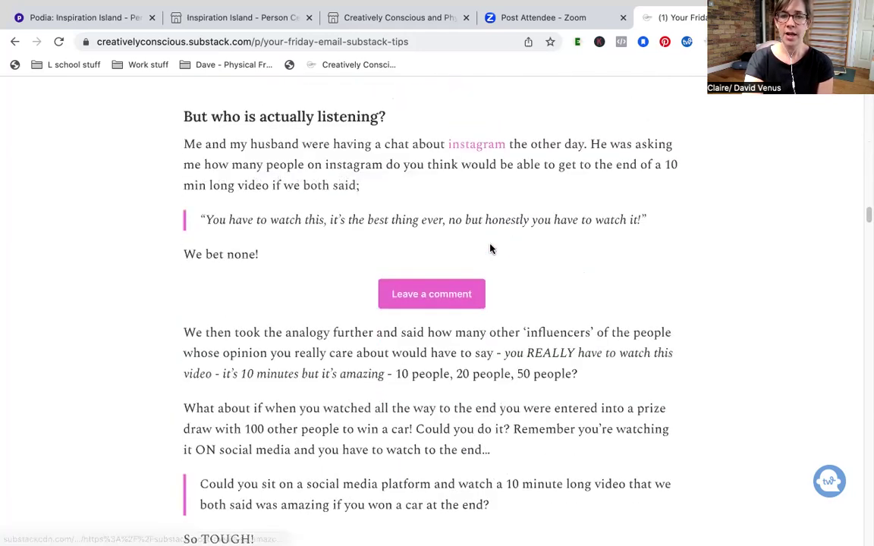
{"action": "scroll", "coordinate": [480, 331], "scroll_direction": "down", "scroll_amount": 6}
{"action": "scroll", "coordinate": [480, 330], "scroll_direction": "down", "scroll_amount": 12}
{"action": "scroll", "coordinate": [480, 330], "scroll_direction": "down", "scroll_amount": 11}
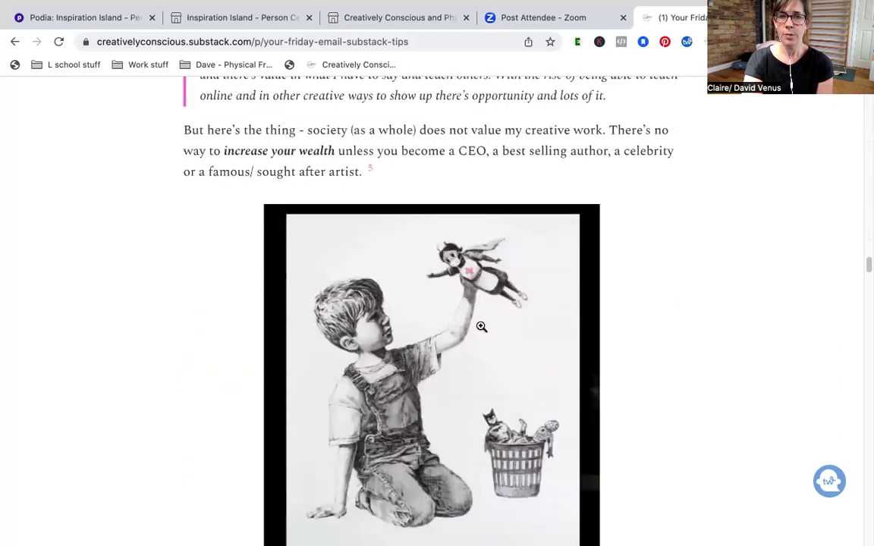
{"action": "scroll", "coordinate": [480, 327], "scroll_direction": "down", "scroll_amount": 20}
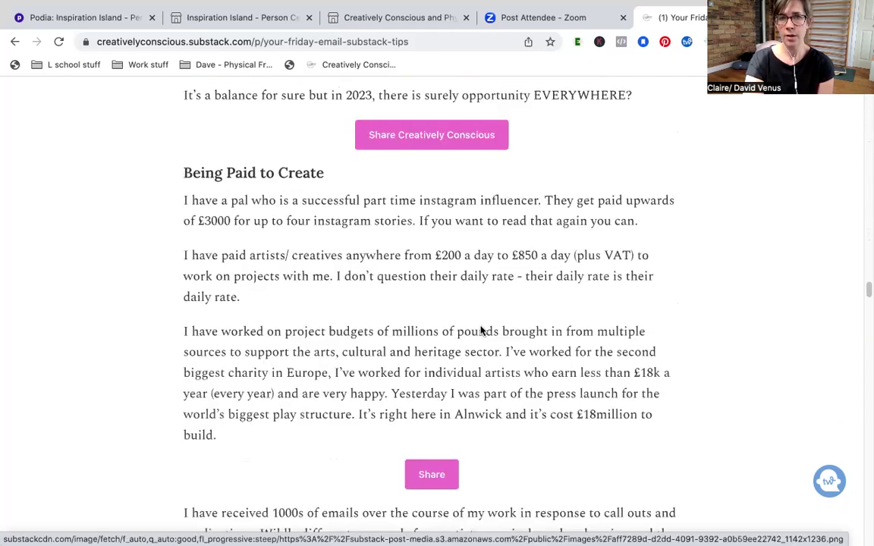
{"action": "scroll", "coordinate": [481, 330], "scroll_direction": "down", "scroll_amount": 10}
{"action": "scroll", "coordinate": [481, 330], "scroll_direction": "down", "scroll_amount": 13}
{"action": "scroll", "coordinate": [481, 330], "scroll_direction": "down", "scroll_amount": 13}
{"action": "scroll", "coordinate": [480, 330], "scroll_direction": "down", "scroll_amount": 13}
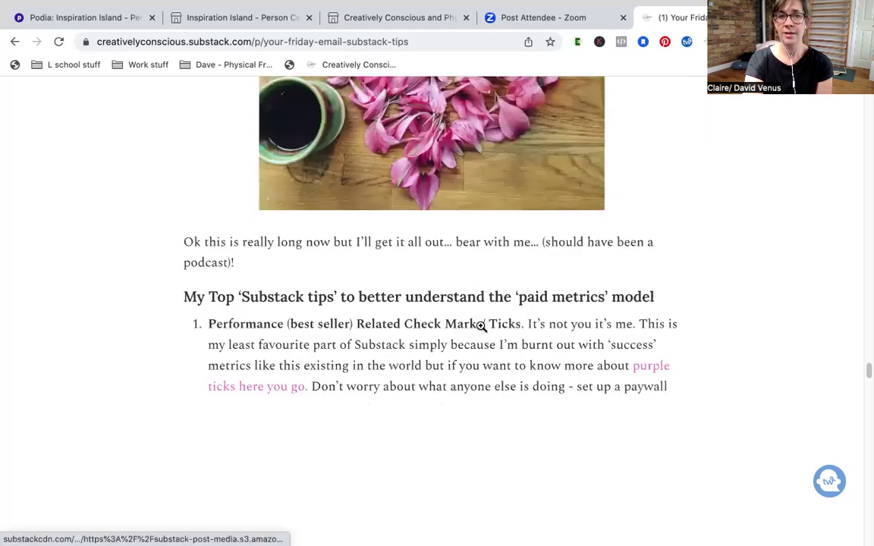
{"action": "scroll", "coordinate": [481, 325], "scroll_direction": "down", "scroll_amount": 20}
{"action": "scroll", "coordinate": [481, 326], "scroll_direction": "down", "scroll_amount": 12}
{"action": "scroll", "coordinate": [481, 330], "scroll_direction": "down", "scroll_amount": 12}
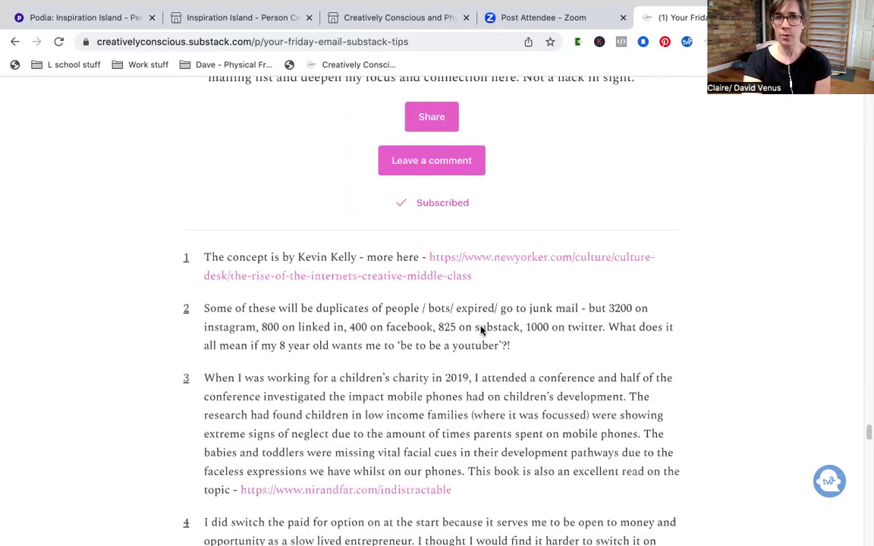
{"action": "scroll", "coordinate": [481, 330], "scroll_direction": "down", "scroll_amount": 15}
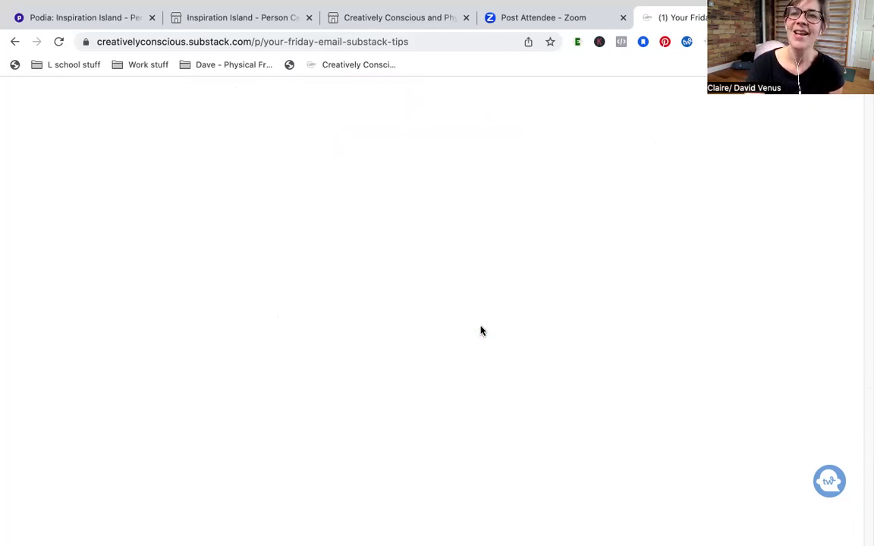
{"action": "scroll", "coordinate": [480, 330], "scroll_direction": "up", "scroll_amount": 20}
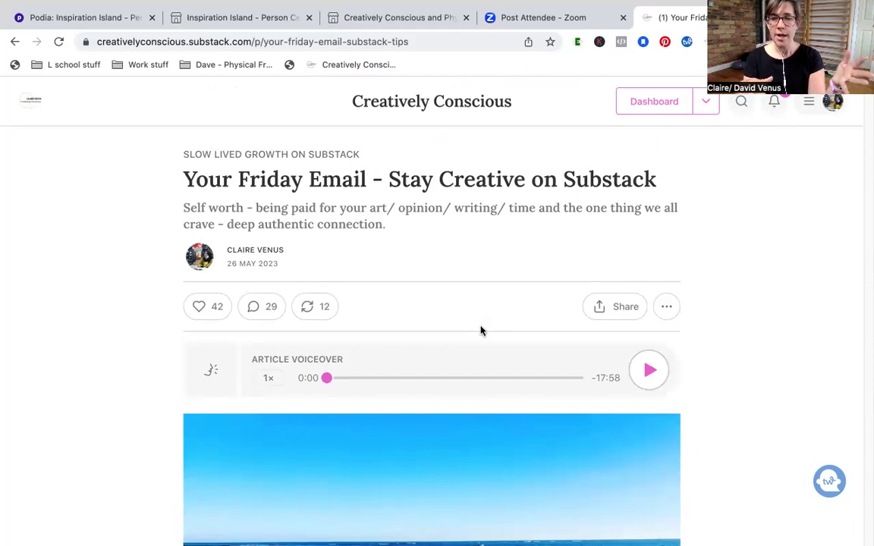
Step: Start a new post from the publication dashboard and open the options for adding a voiceover
{"action": "left_click", "coordinate": [816, 111]}
{"action": "left_click", "coordinate": [667, 343]}
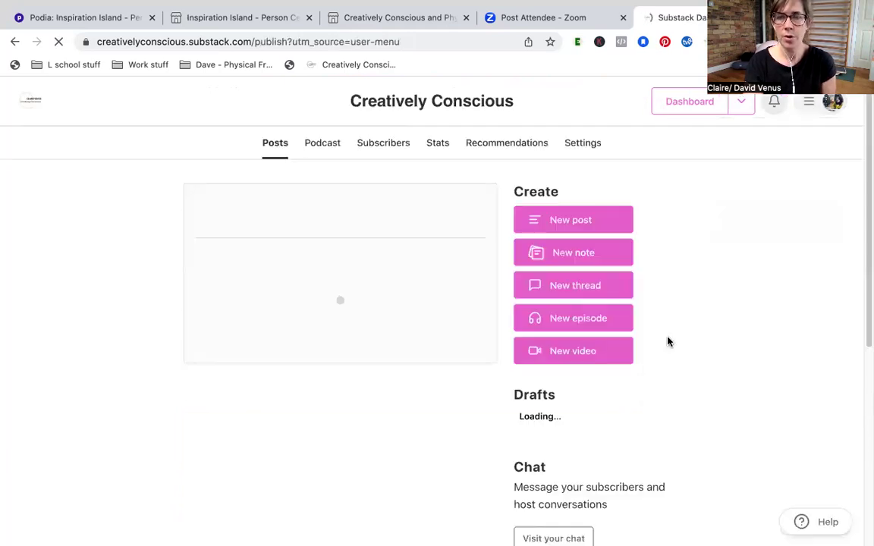
{"action": "left_click", "coordinate": [564, 221]}
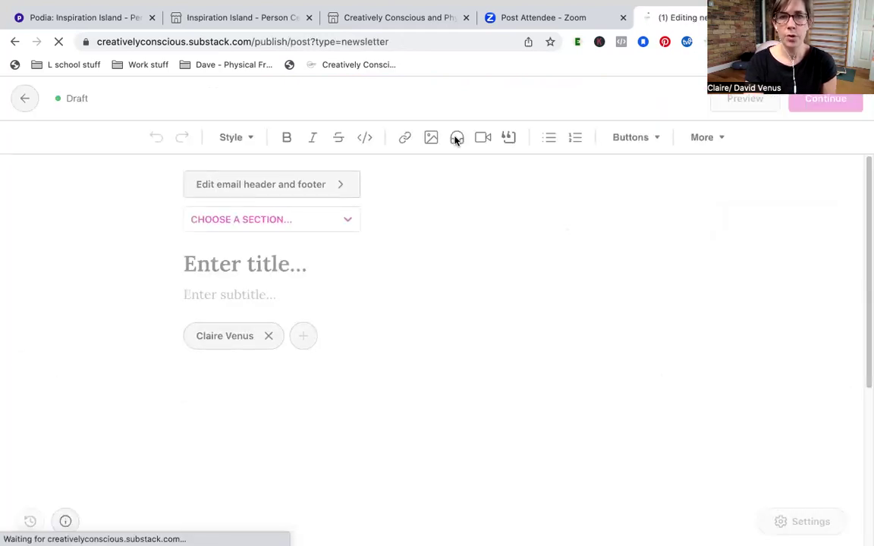
{"action": "left_click", "coordinate": [456, 137]}
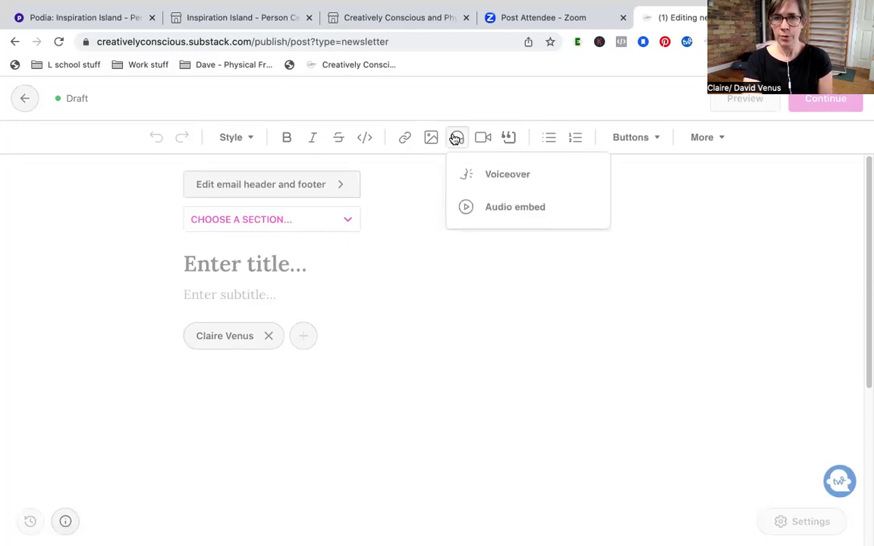
{"action": "left_click", "coordinate": [495, 176]}
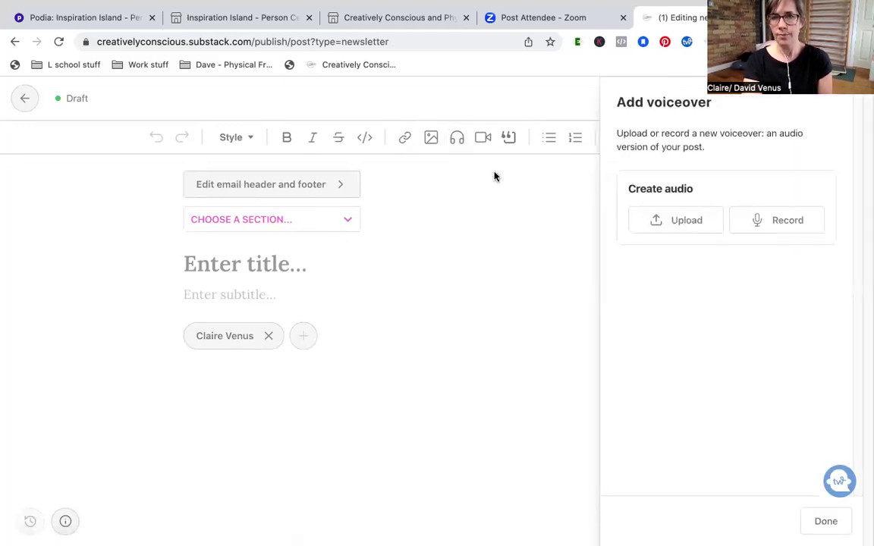